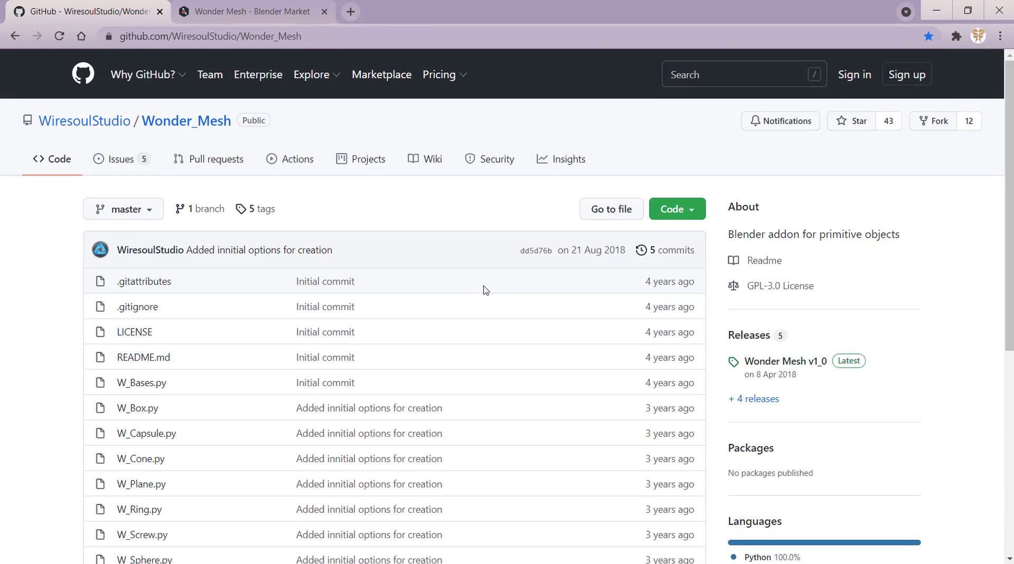
Step: Open the Wonder_Mesh repository's Code menu to show the clone and Download ZIP options
click(664, 214)
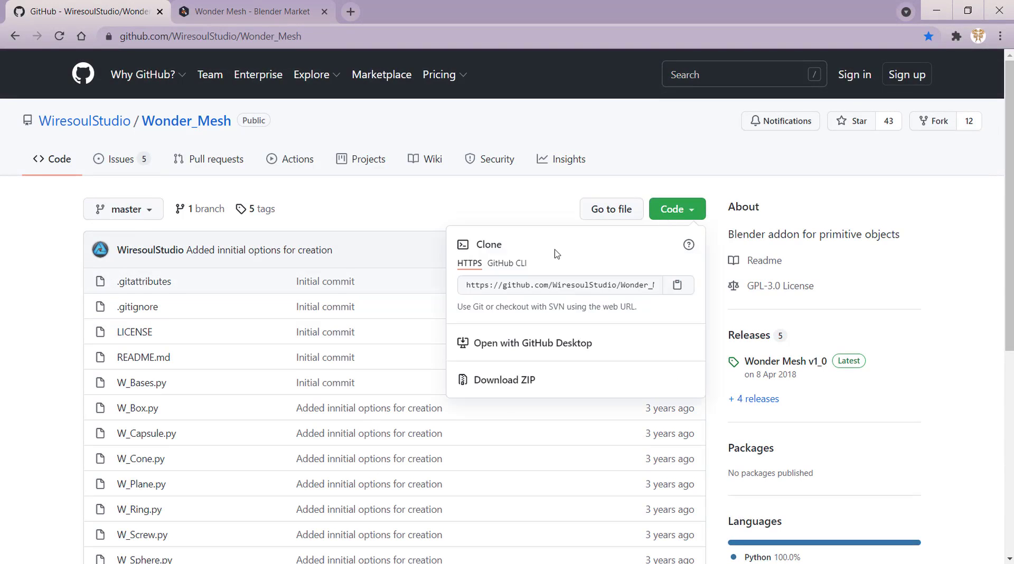
Step: Download the repository as a ZIP and move to the Wonder Mesh store page
click(510, 382)
click(266, 9)
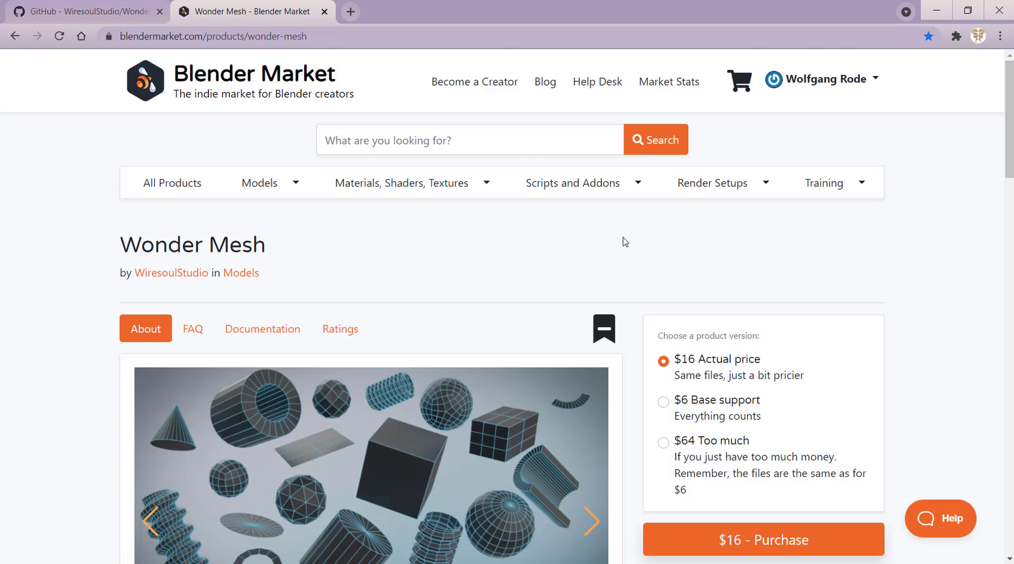
scroll(624, 241, down, 3)
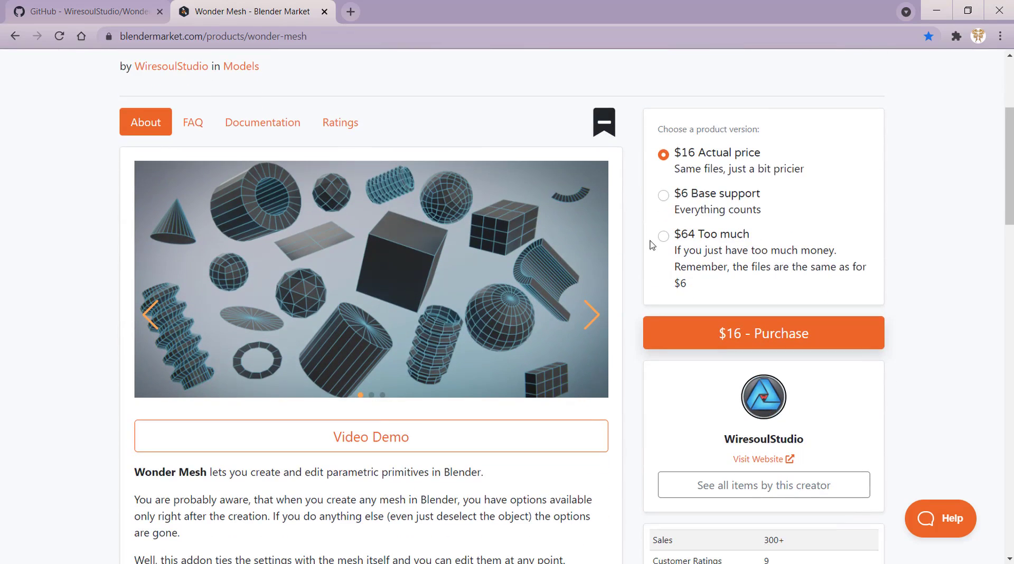
Step: Choose the $6 Base support version and scroll through the product info
click(662, 196)
scroll(651, 226, down, 3)
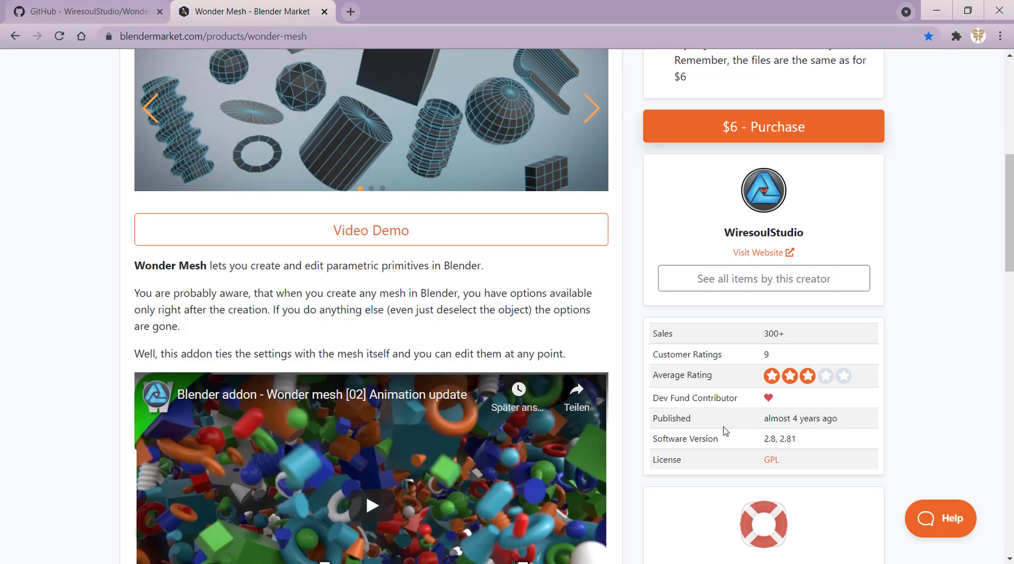
scroll(725, 430, up, 3)
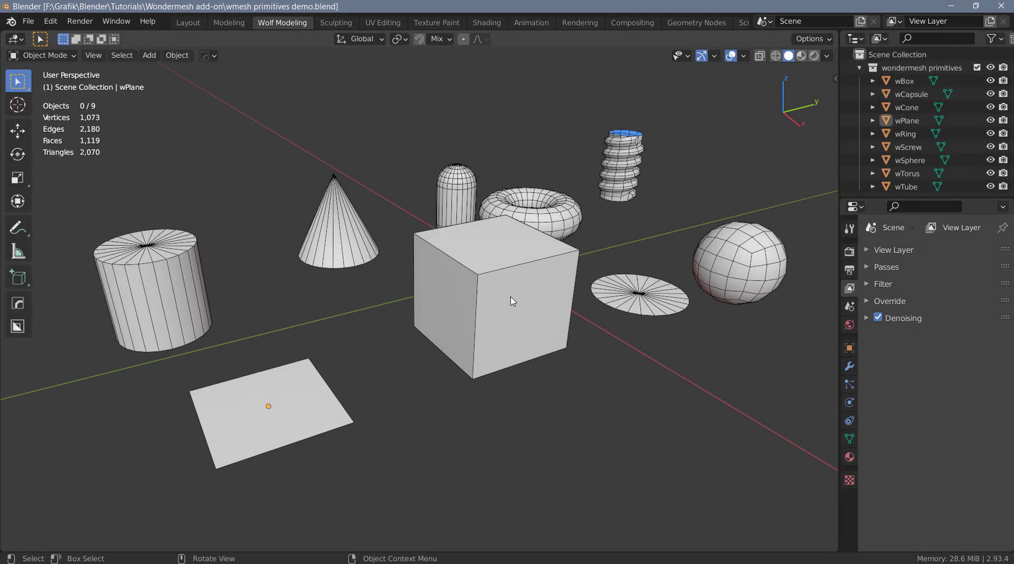
click(149, 56)
mouse_move(147, 76)
click(348, 83)
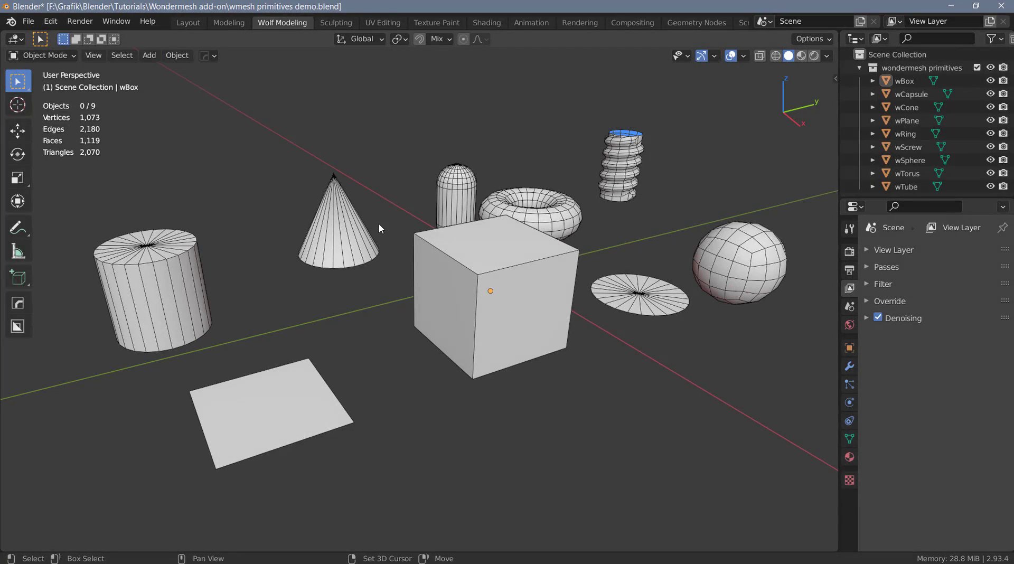
key(shift+a)
mouse_move(342, 210)
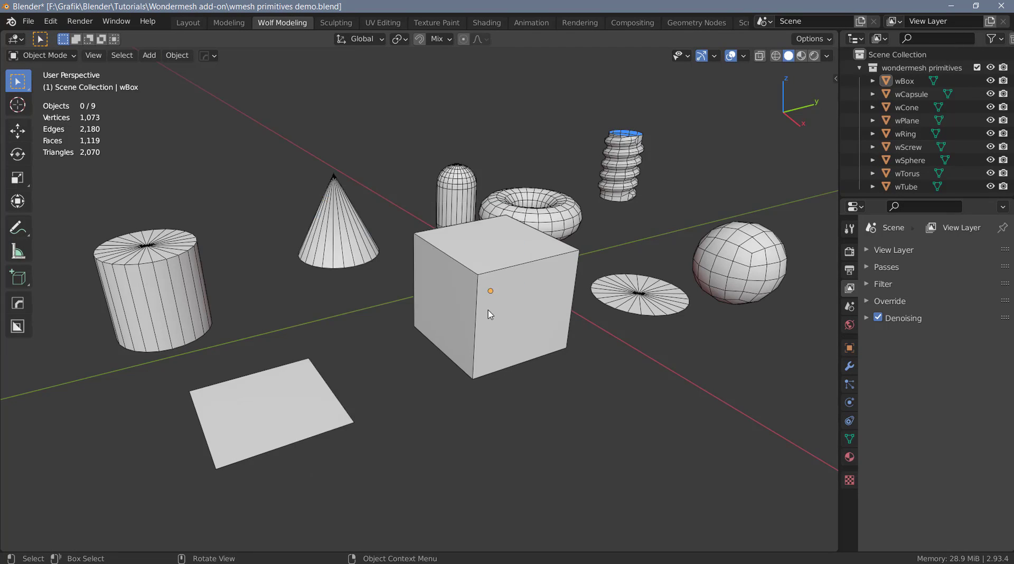
middle_drag(496, 292, 495, 310)
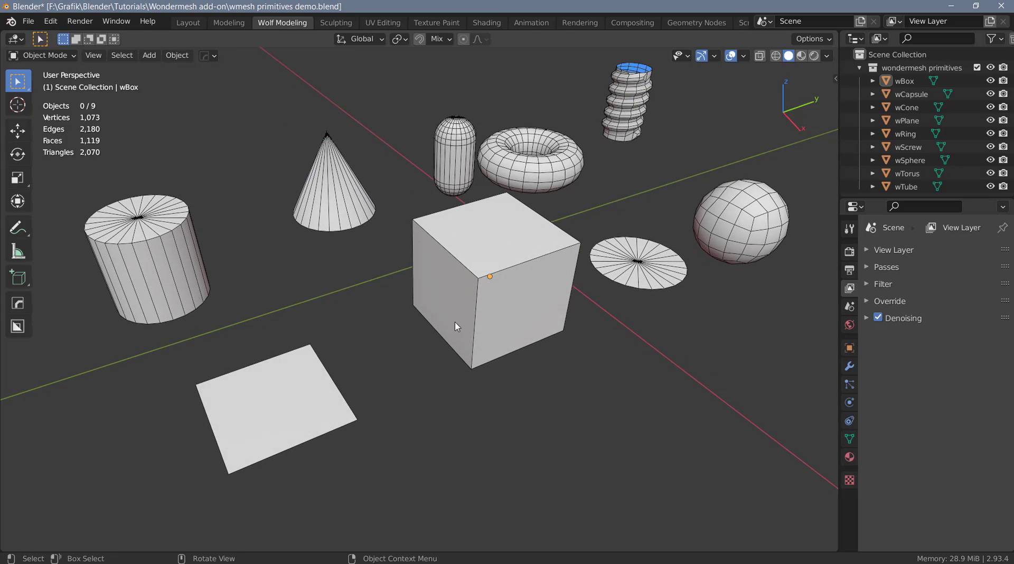
Step: Select the flat plane and frame the view on it via the quick menu
click(301, 388)
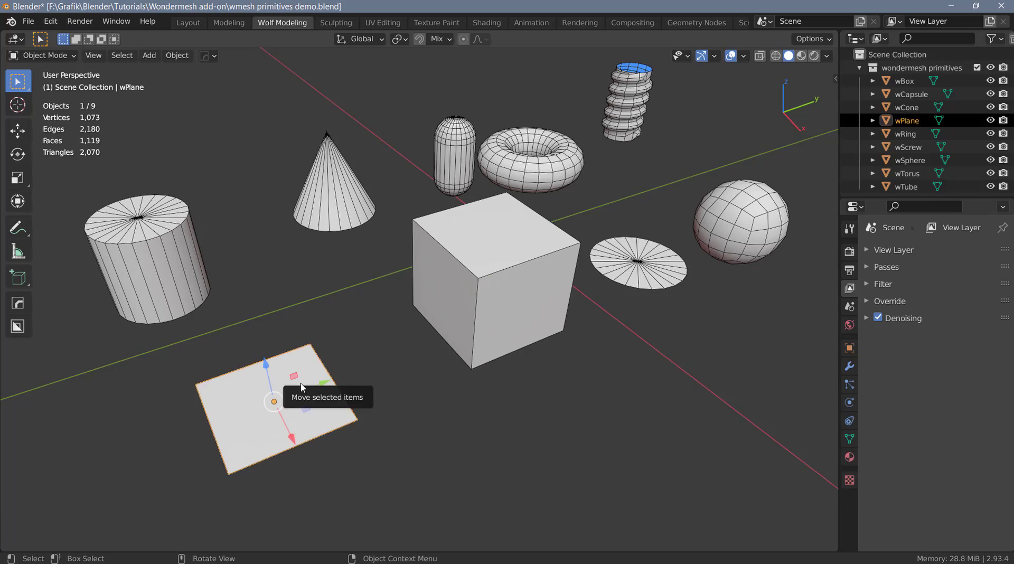
key(q)
mouse_move(303, 388)
key(Return)
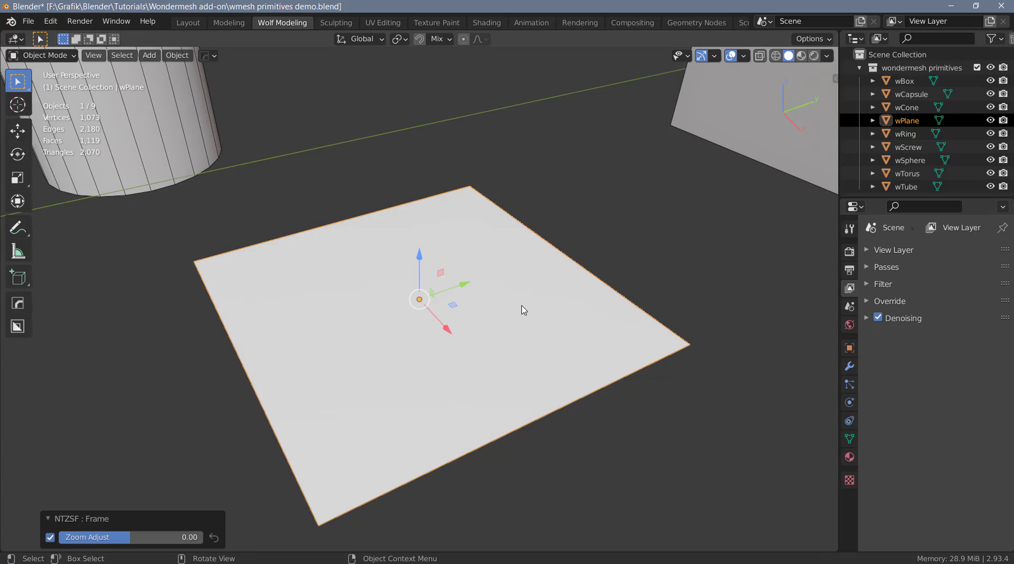
Step: In the plane's wMesh data, set its size to 215 × 221 cm with 6 × 7 segmentation
click(848, 439)
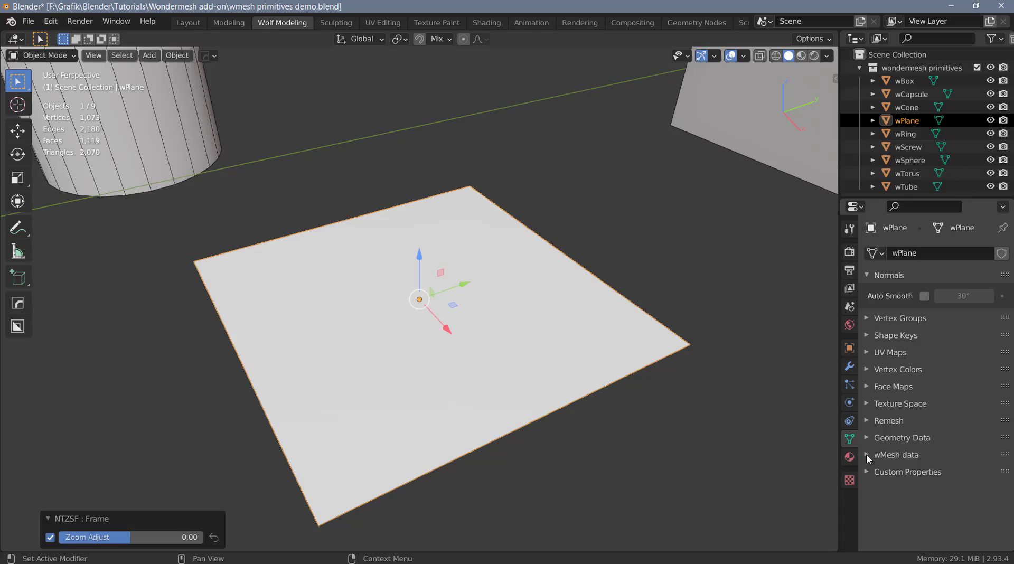
click(866, 454)
scroll(863, 432, down, 4)
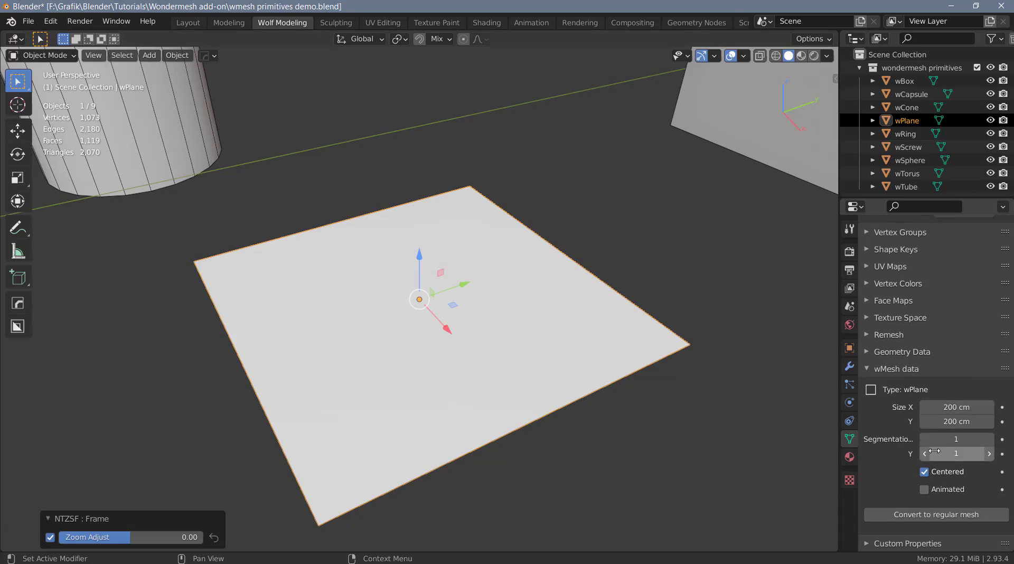
drag(949, 407, 959, 455)
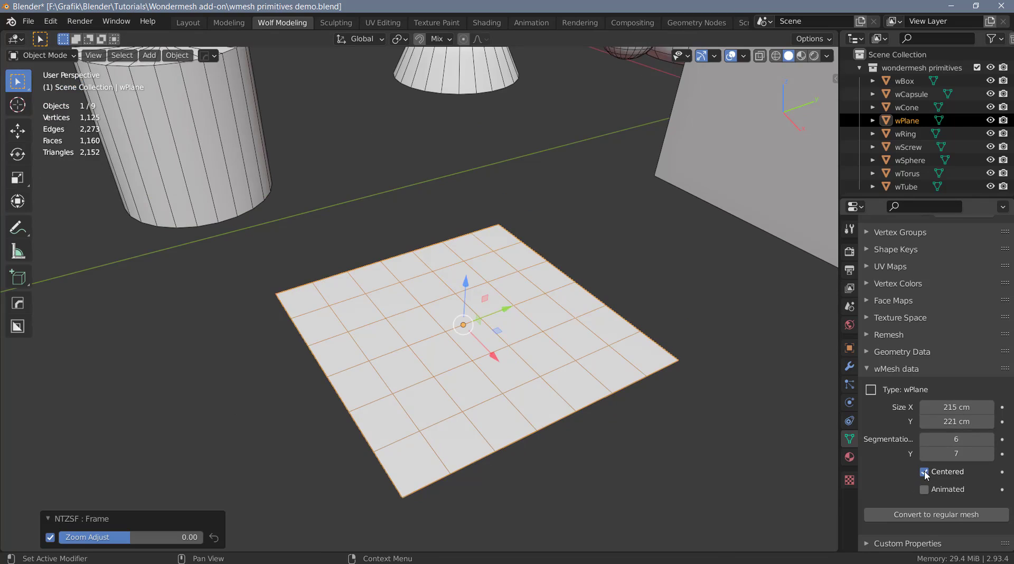
Step: Toggle Centered off and back on, then convert the wPlane to a regular mesh
click(924, 471)
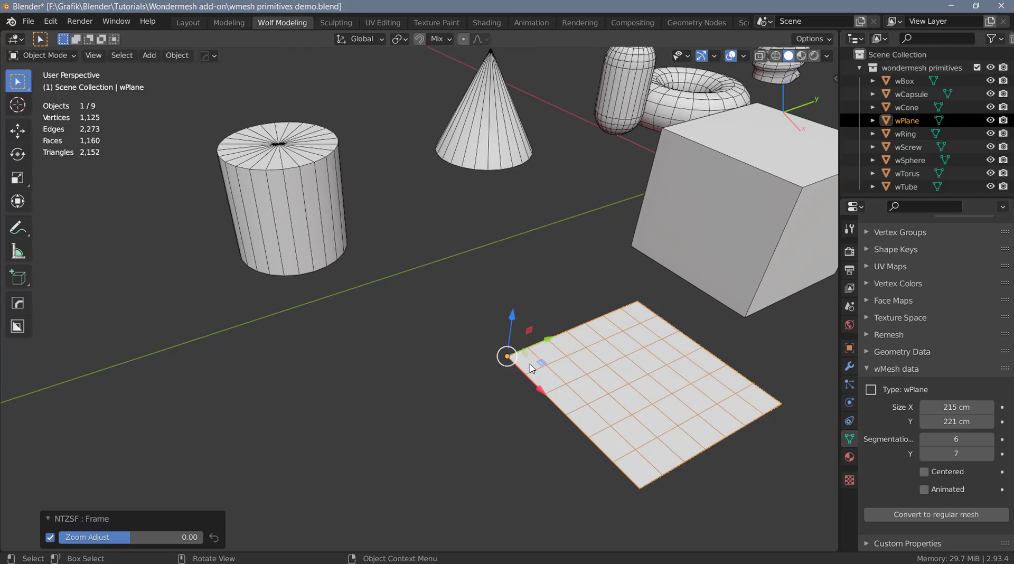
click(925, 471)
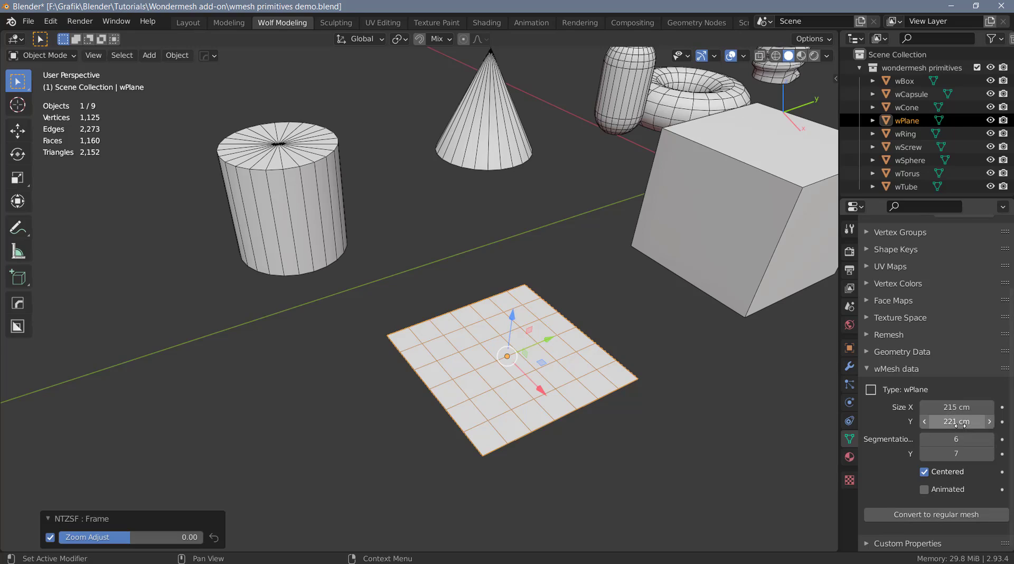
click(904, 514)
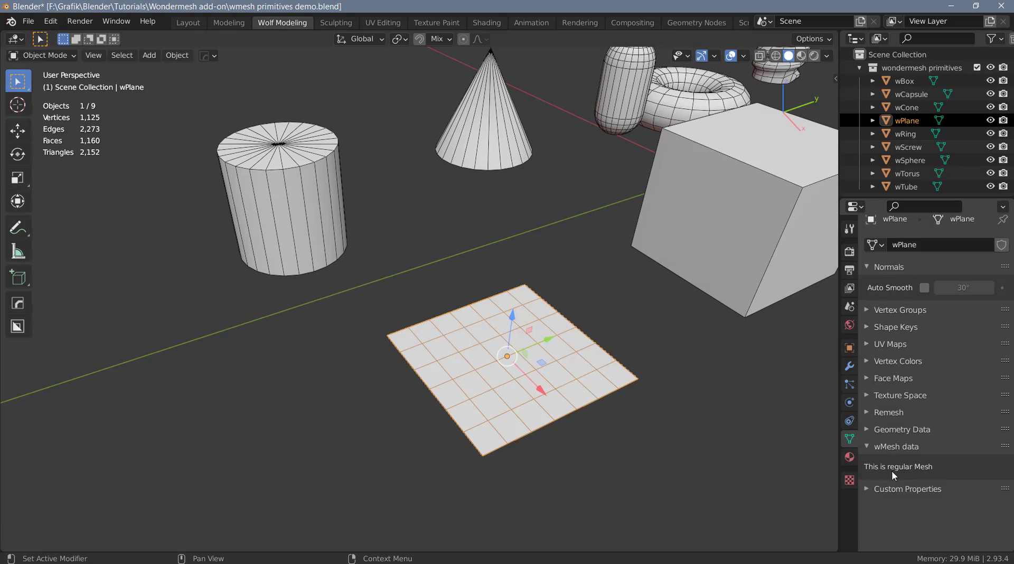
Step: Frame the view on the selected wBox
key(shift+a)
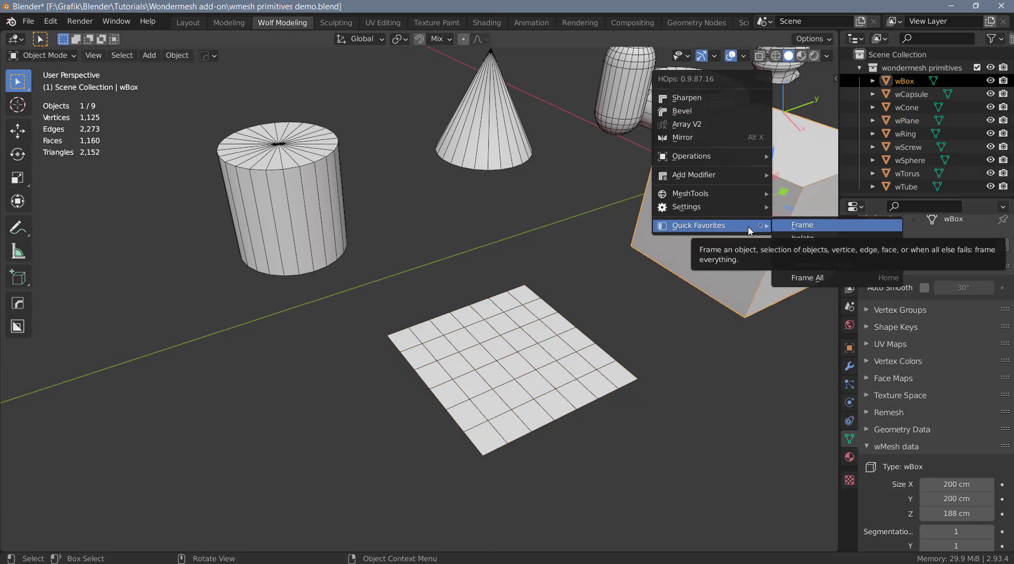
click(866, 222)
key(KP_Decimal)
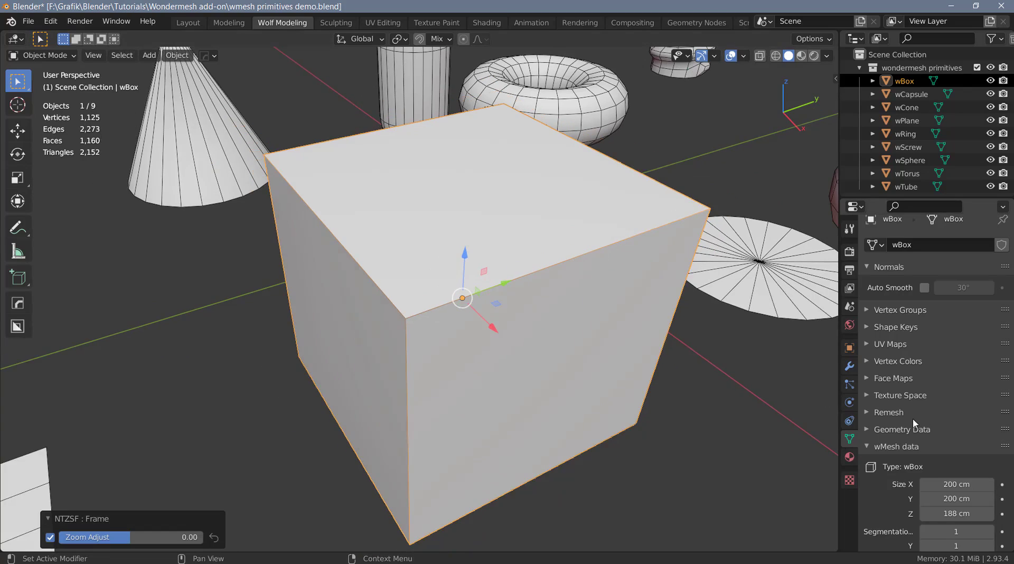
scroll(912, 412, down, 4)
Step: Size the wBox to 203 × 211 × 203 cm with 10 × 3 × 9 segments, toggling Centered off and on
drag(957, 402, 977, 472)
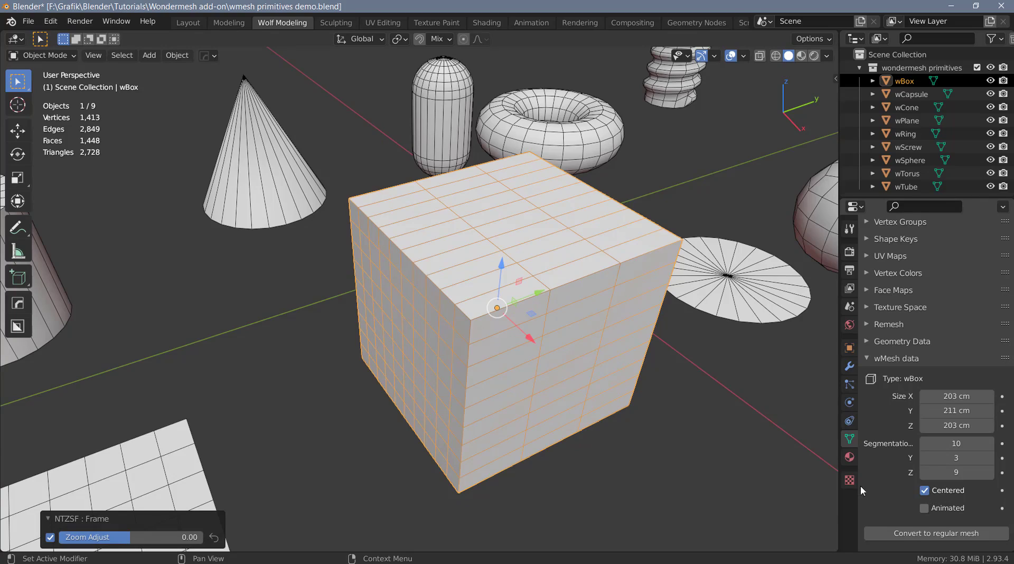
click(927, 491)
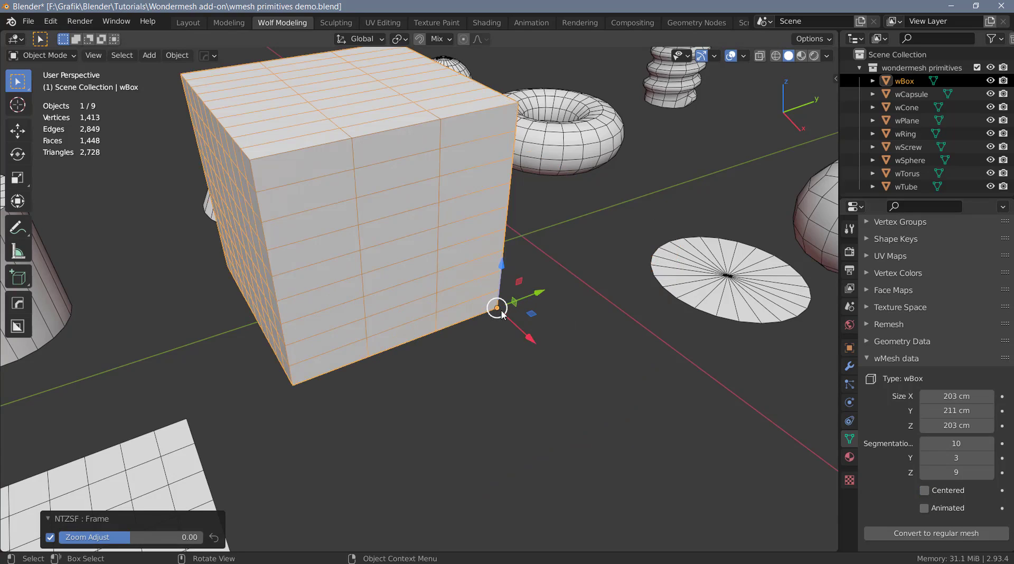
click(924, 490)
Step: Select the flat wRing and frame the view on it
click(746, 287)
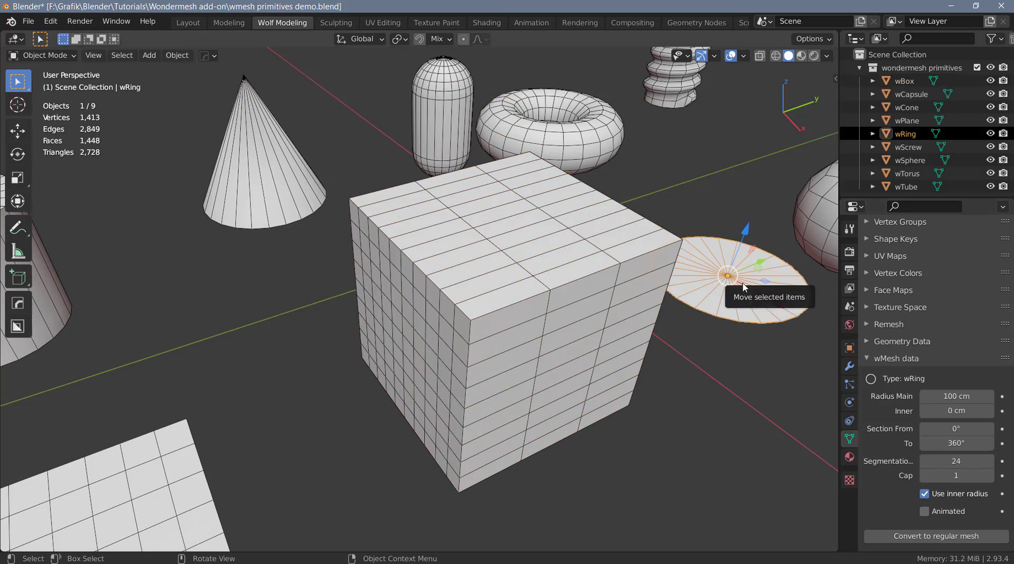
right_click(744, 288)
click(741, 286)
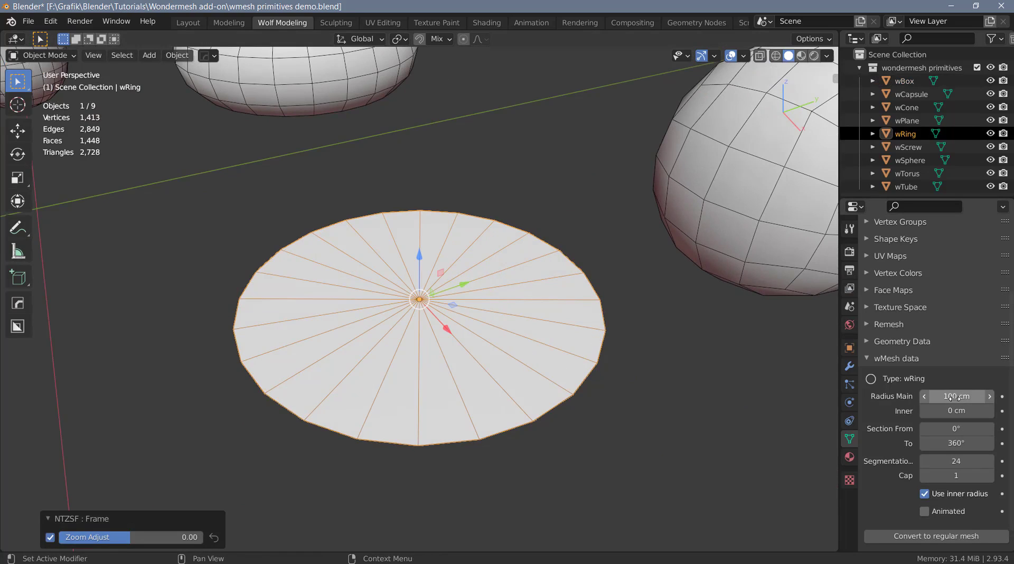
Step: Set the ring's main radius to 100 cm, inner radius 0 cm, section start 0°, and disable inner radius
drag(955, 397, 967, 478)
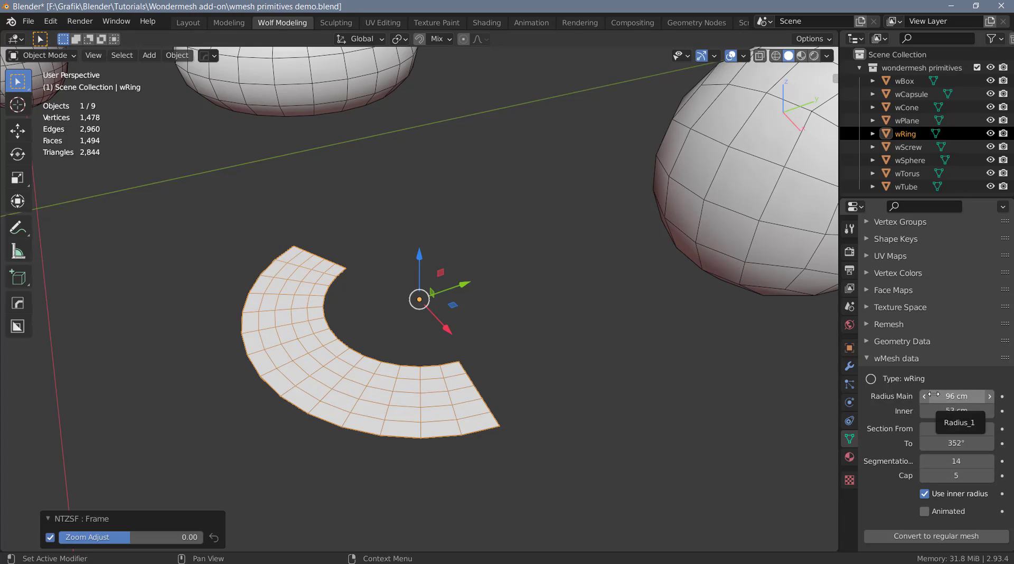
drag(933, 395, 937, 396)
click(950, 410)
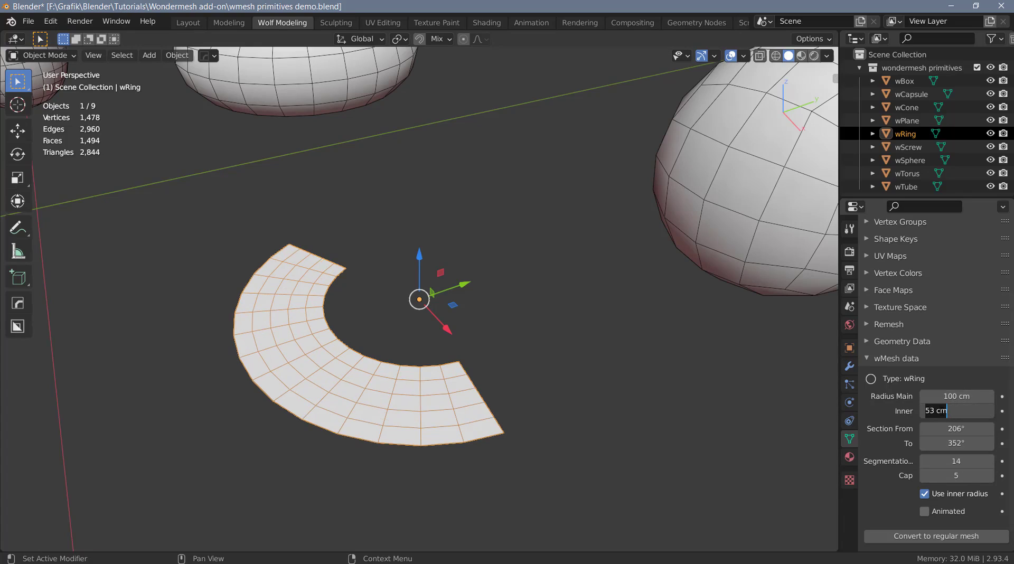
text(0)
key(Return)
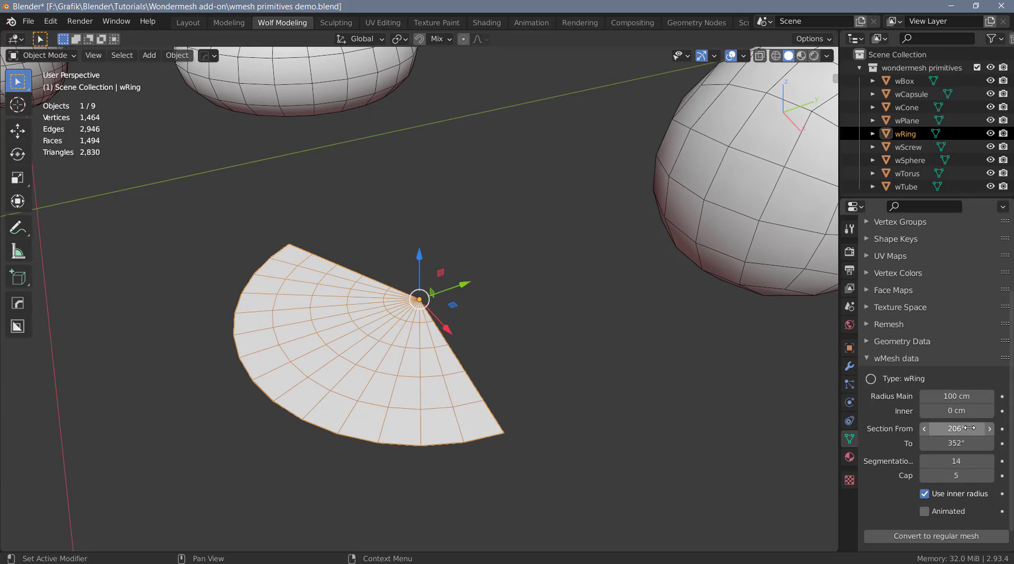
key(BackSpace)
key(BackSpace)
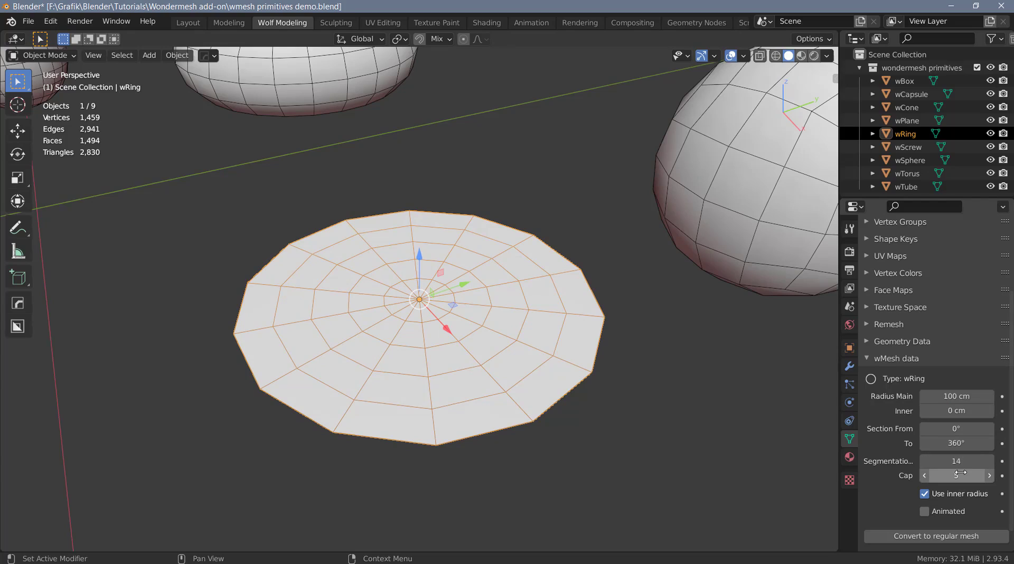
click(925, 494)
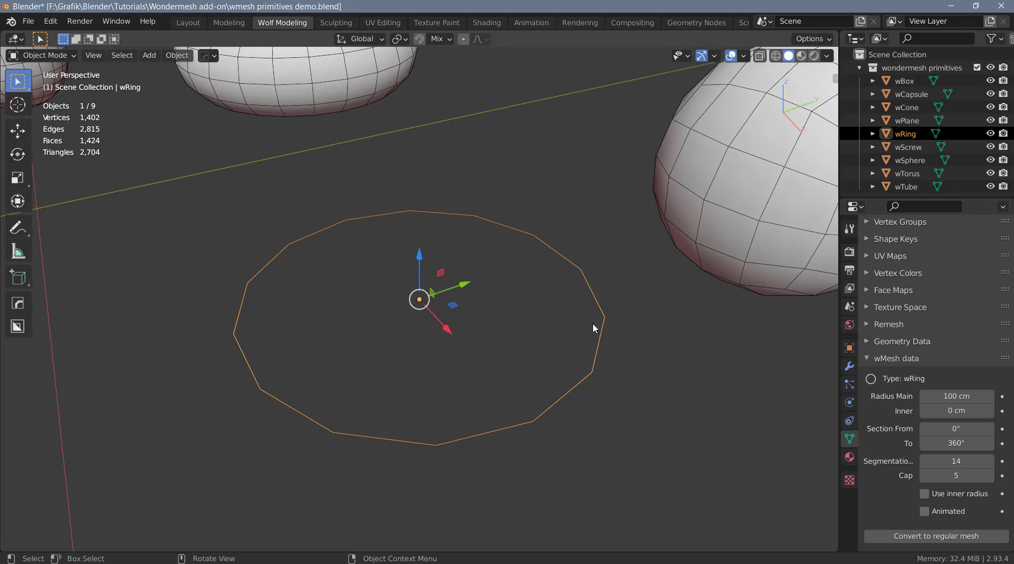
Step: Re-enable the ring's inner radius, then select the wSphere and frame it
click(924, 494)
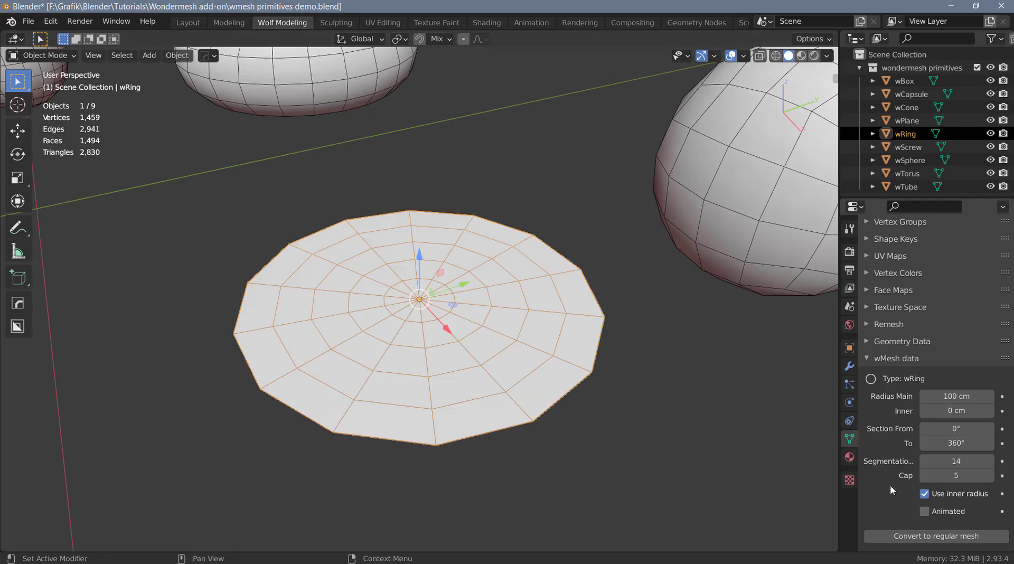
click(727, 217)
key(q)
mouse_move(726, 218)
click(781, 219)
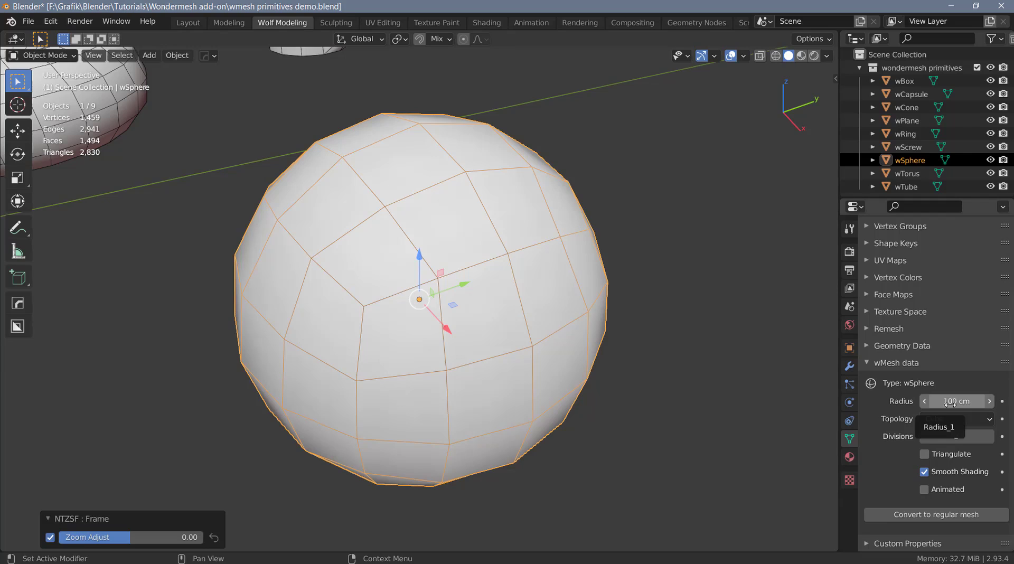
Step: Set the sphere radius to 110 cm, test higher divisions before returning to 2, and try triangulation
mouse_move(950, 401)
mouse_down()
mouse_move(971, 401)
mouse_move(959, 401)
mouse_up()
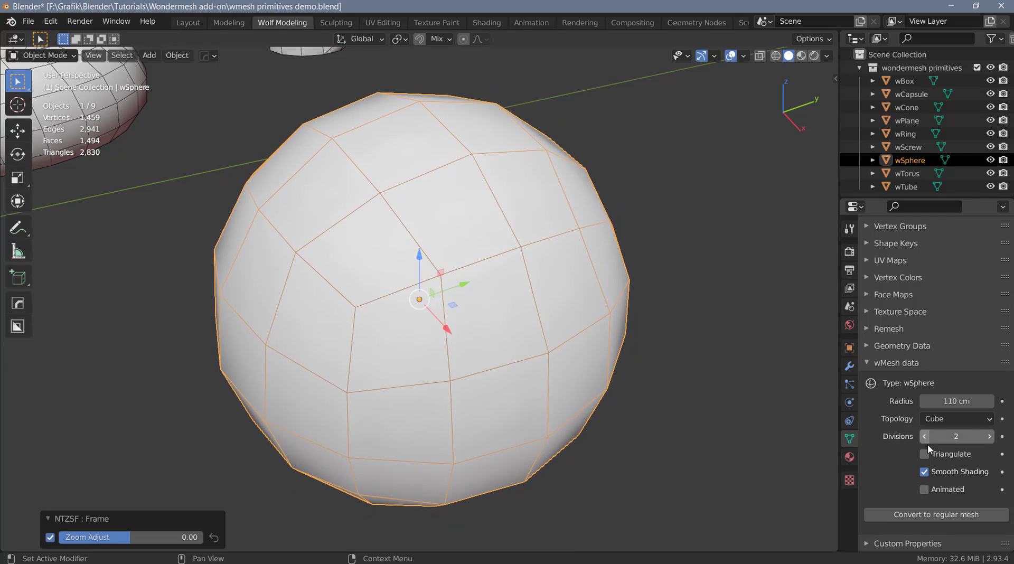
drag(928, 438, 951, 437)
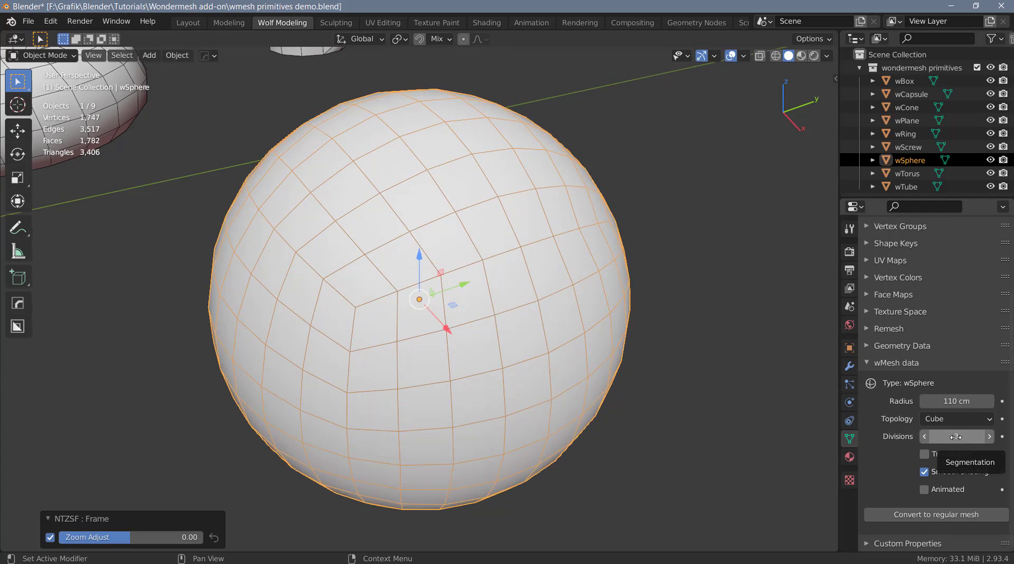
click(924, 437)
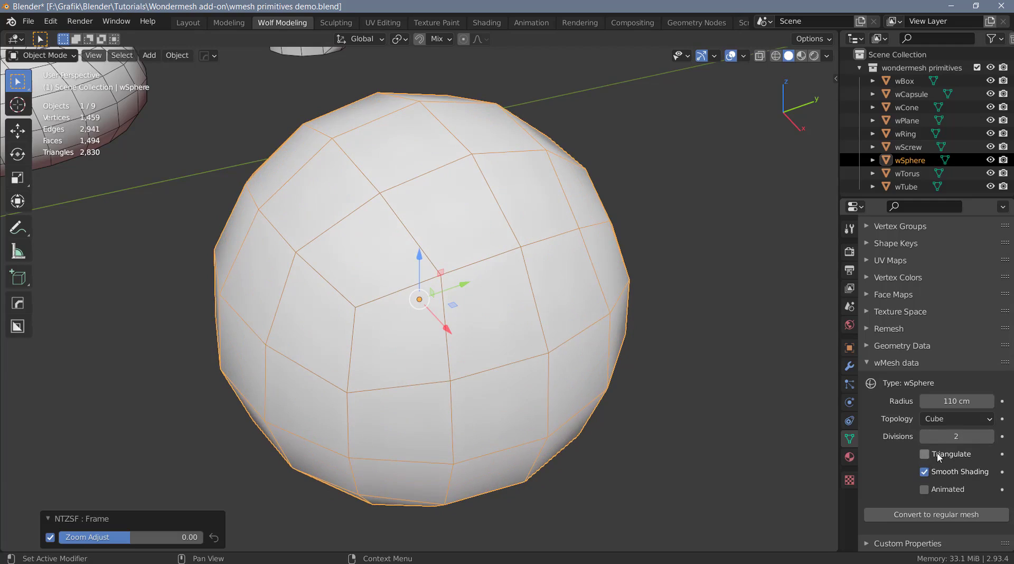
click(925, 454)
Step: Try UV and Tetra sphere topologies, toggling triangulation on and off for Tetra
click(937, 420)
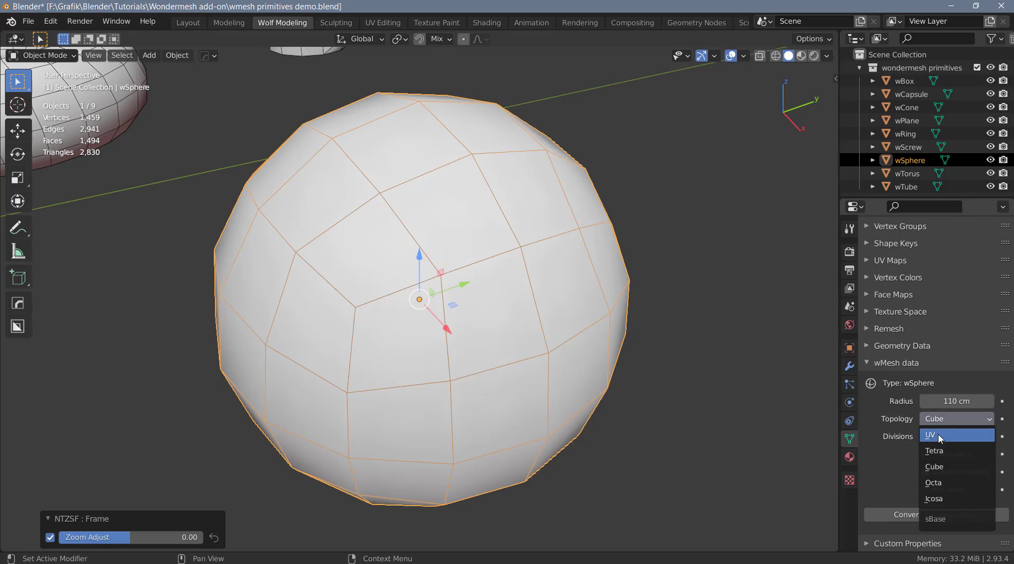
click(938, 435)
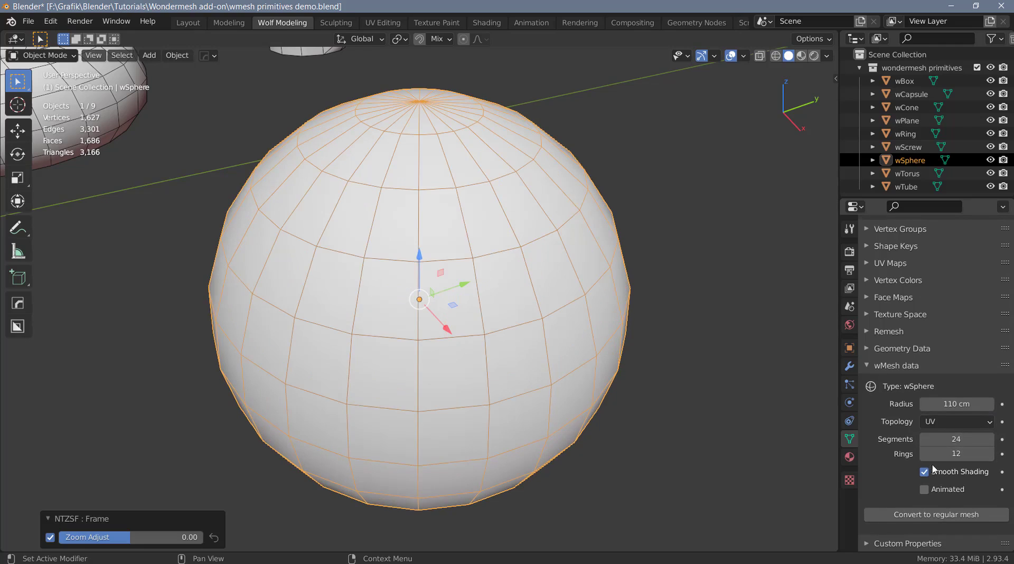
click(949, 422)
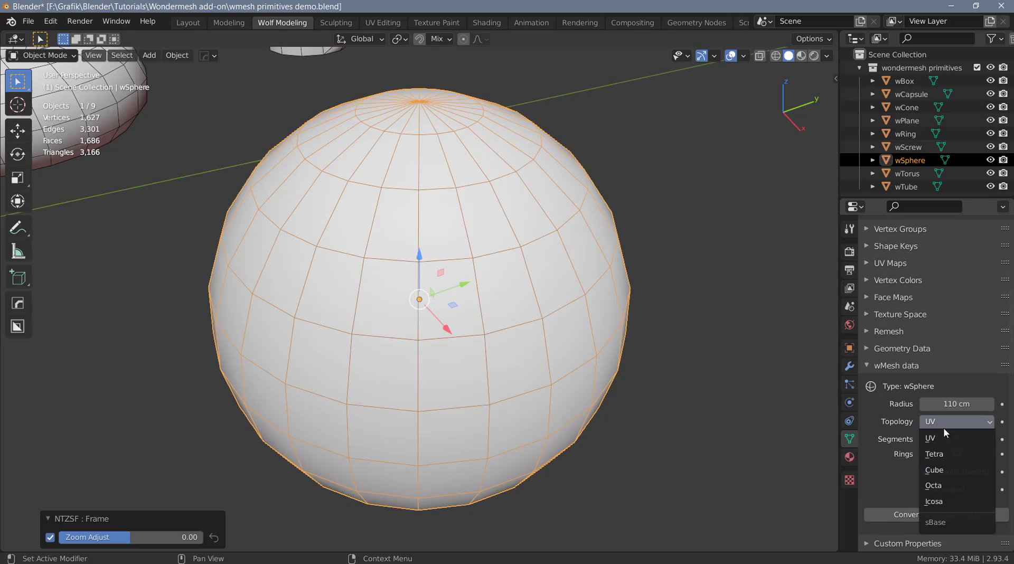
click(947, 455)
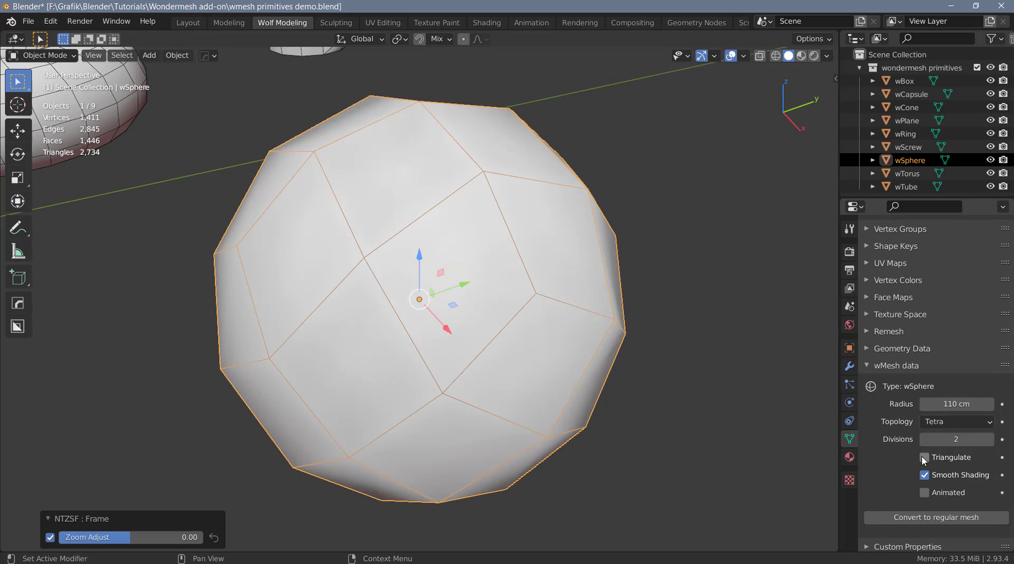
click(924, 458)
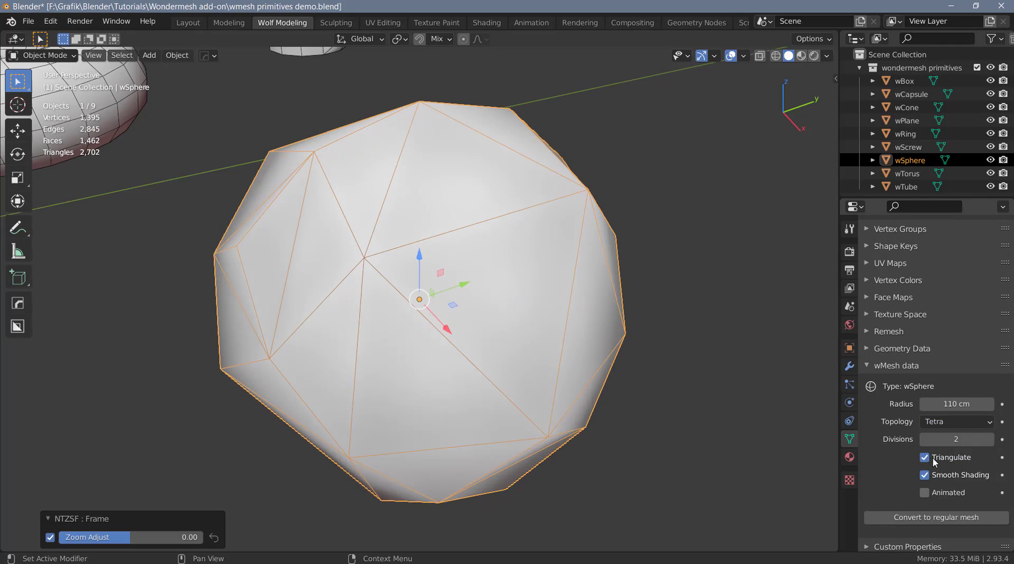
click(925, 457)
Step: Switch the sphere to Octa topology and toggle triangulation on and off
click(954, 421)
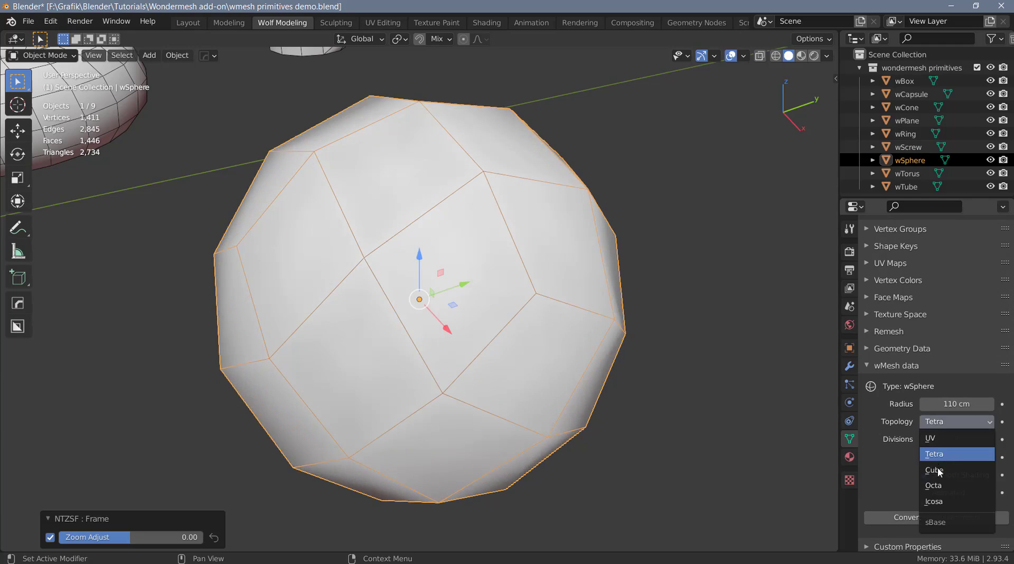
click(940, 483)
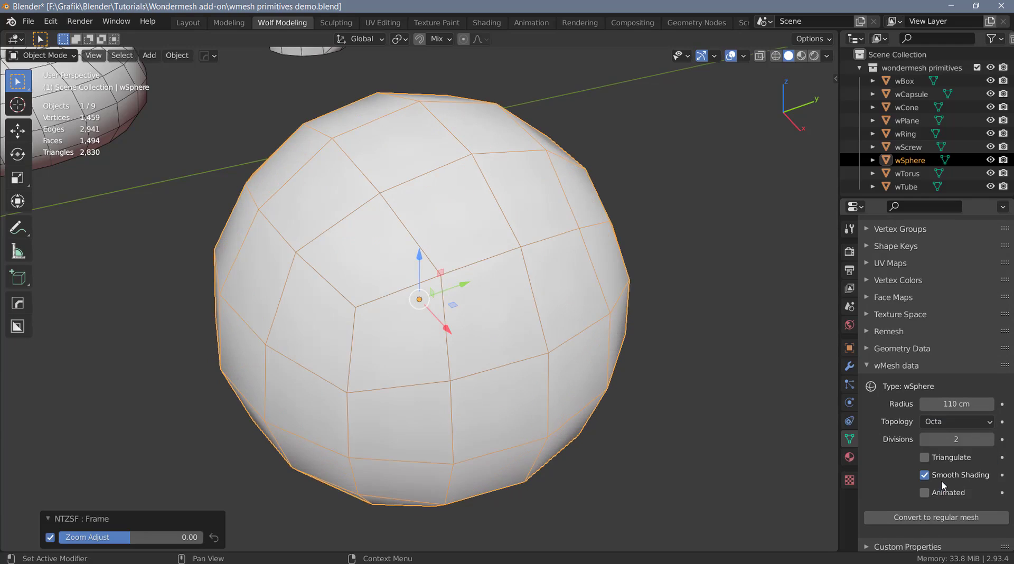
click(950, 424)
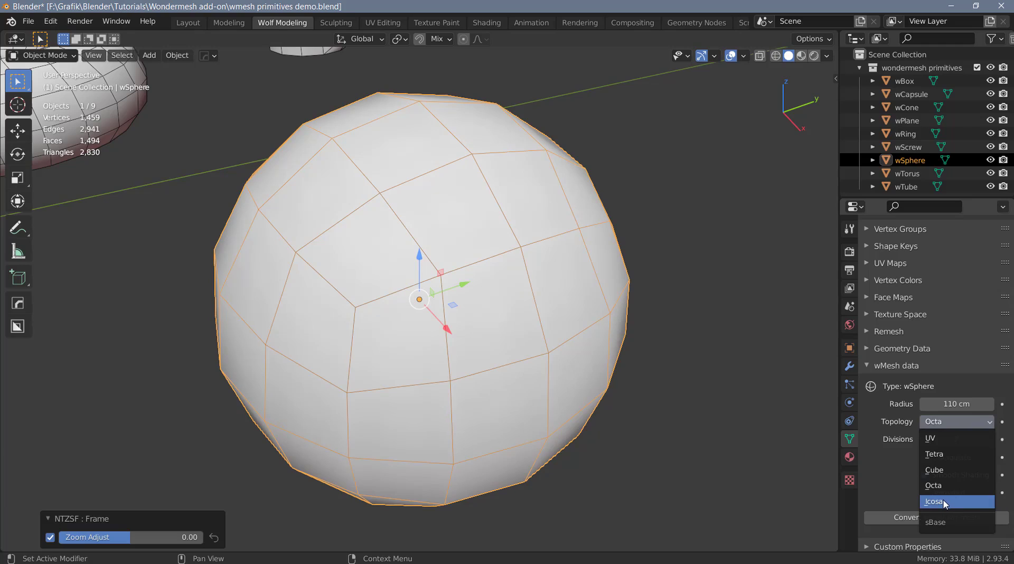
click(941, 484)
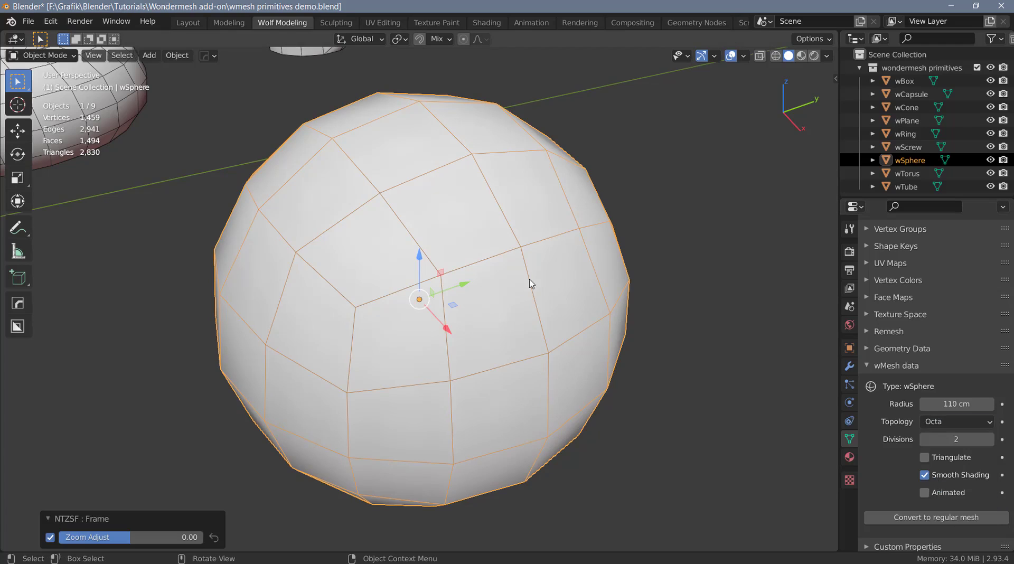
scroll(544, 279, down, 1)
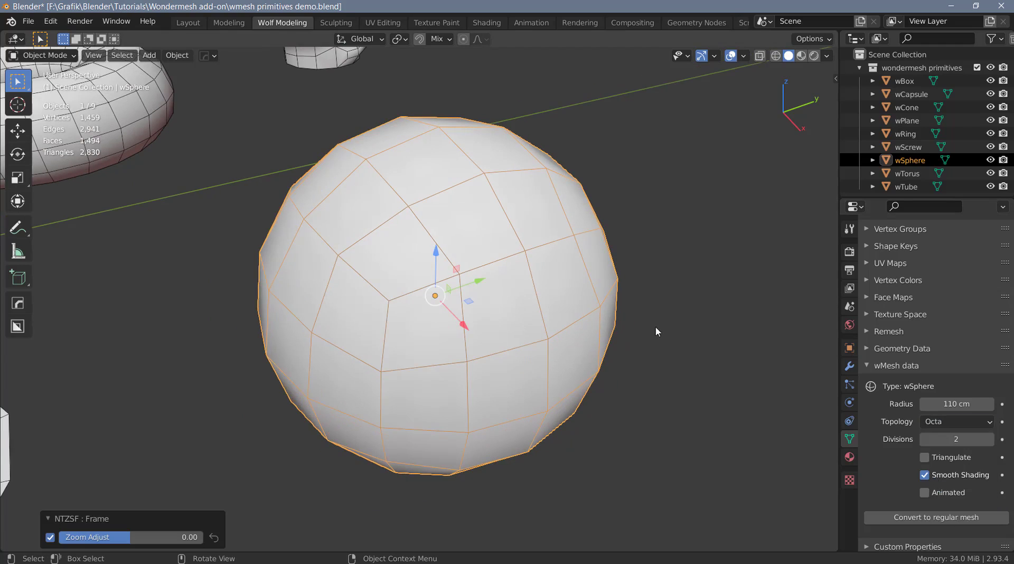
click(927, 457)
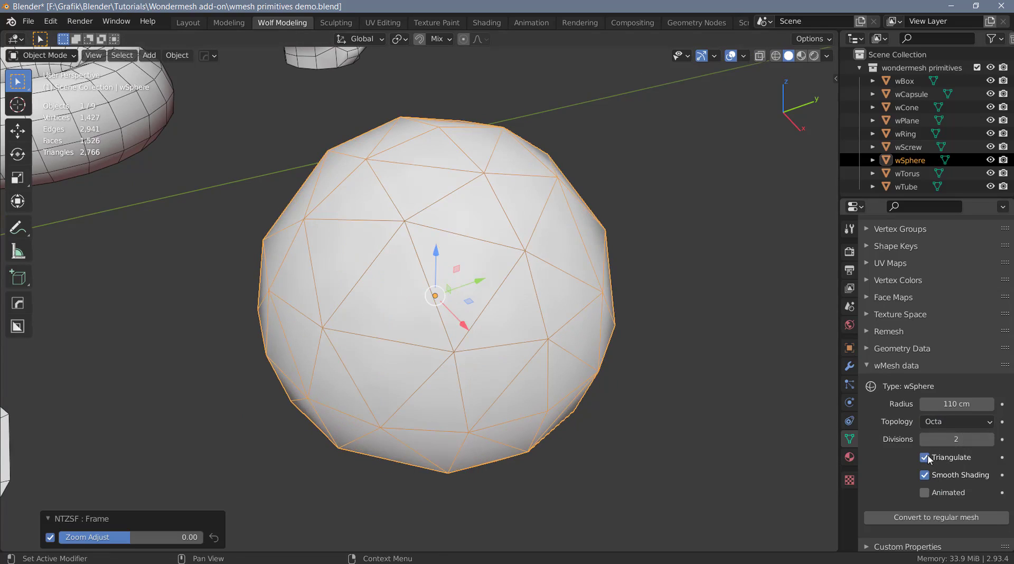
click(924, 457)
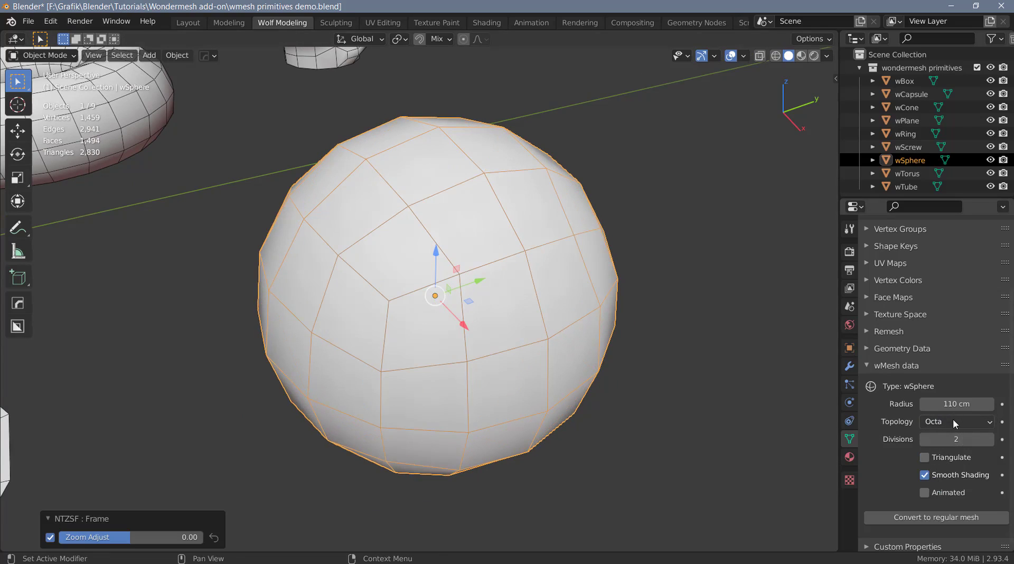
Step: Switch the sphere to Icosa topology, leaving triangulation off after testing it
click(952, 420)
click(939, 502)
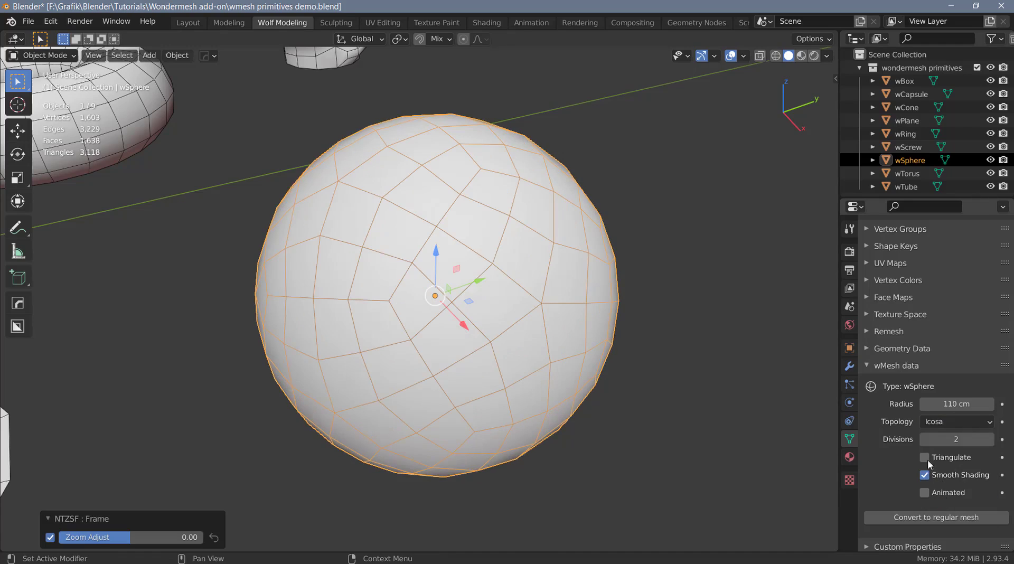
click(925, 457)
click(924, 457)
Step: Toggle the Icosa sphere's Smooth Shading off and back on, keeping 2 divisions
click(924, 475)
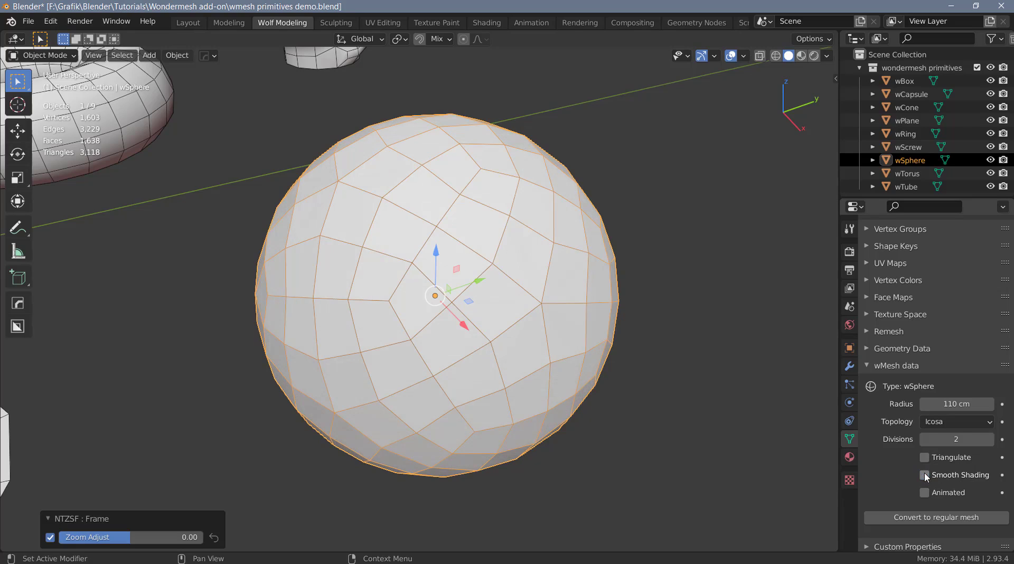
click(924, 475)
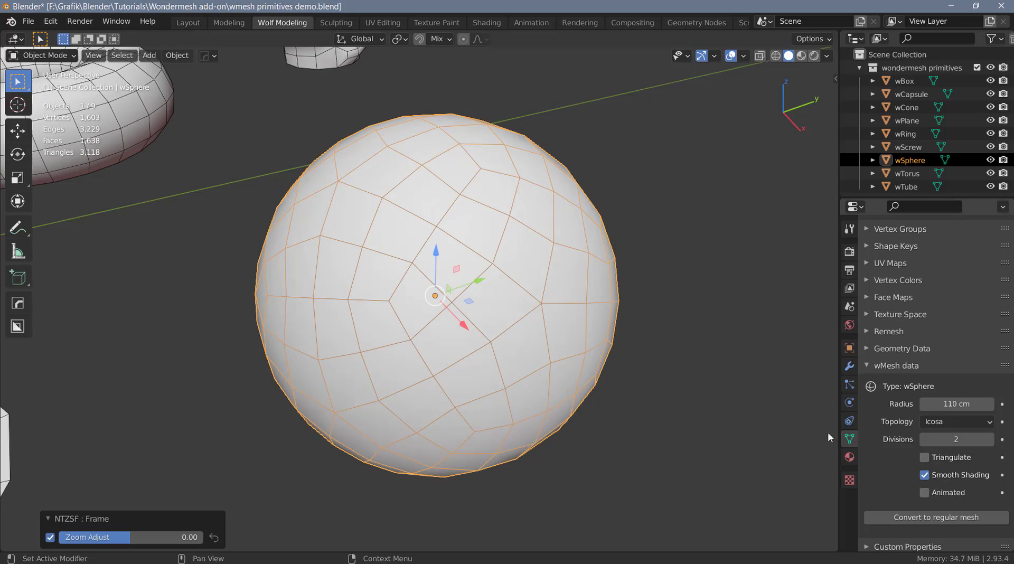
scroll(599, 280, down, 3)
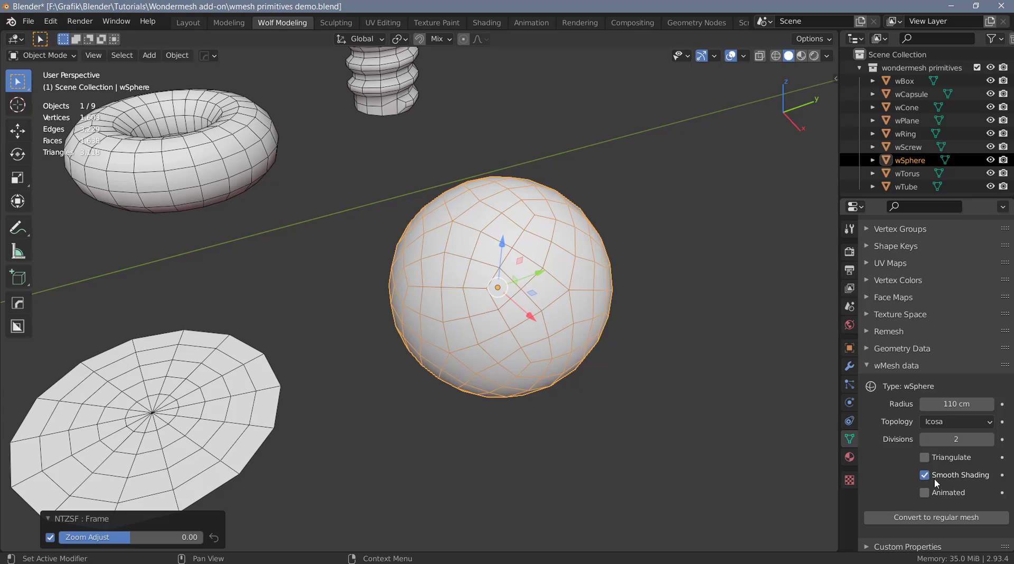
Step: Frame the view on the wTube via the quick menu
key(q)
mouse_move(636, 340)
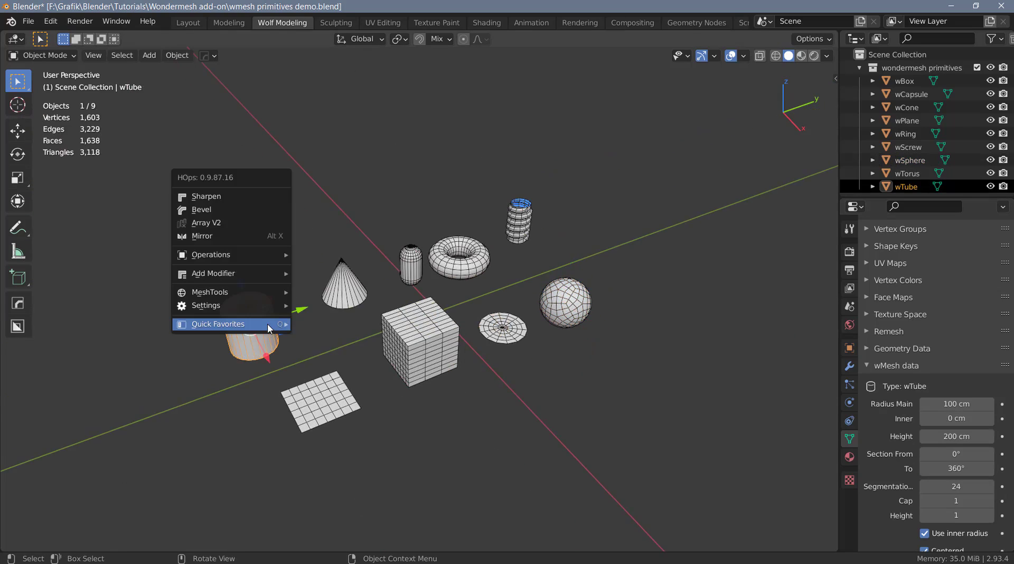
mouse_move(267, 323)
key(Return)
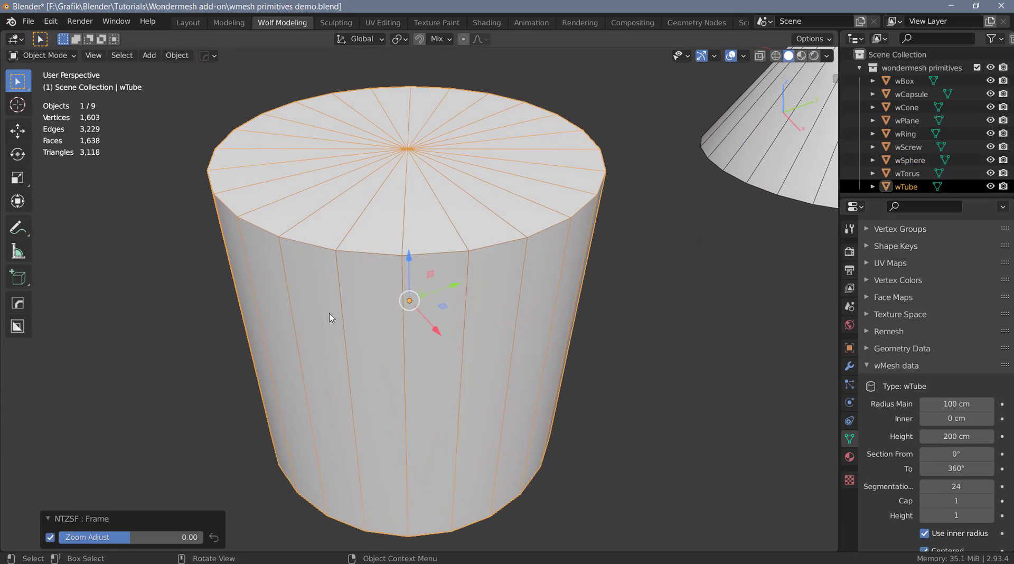
Step: Widen the tube's outer radius, shorten it to 193 cm, raise section start, and toggle Use inner radius off and on
drag(953, 404, 987, 418)
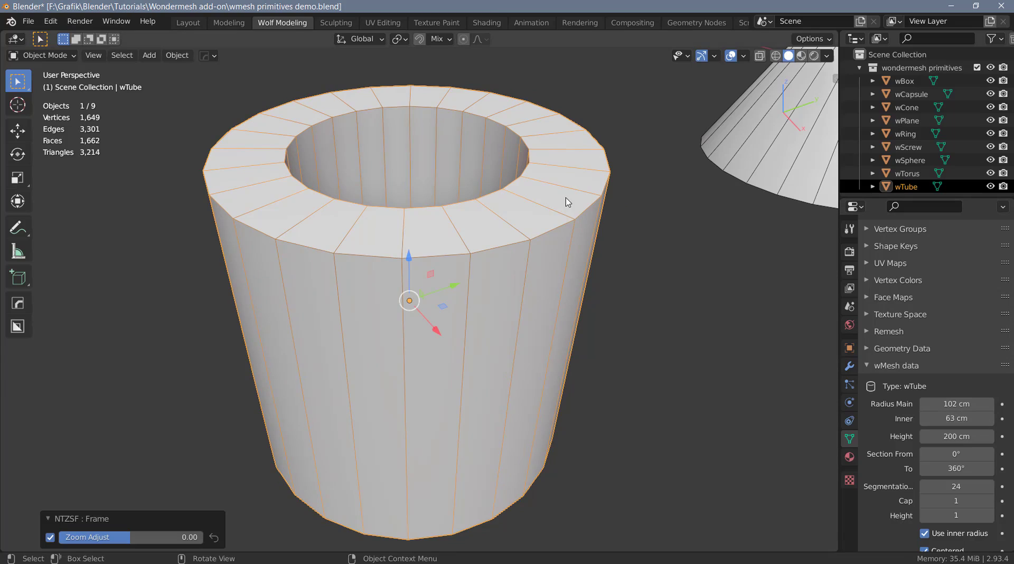
middle_drag(567, 203, 575, 226)
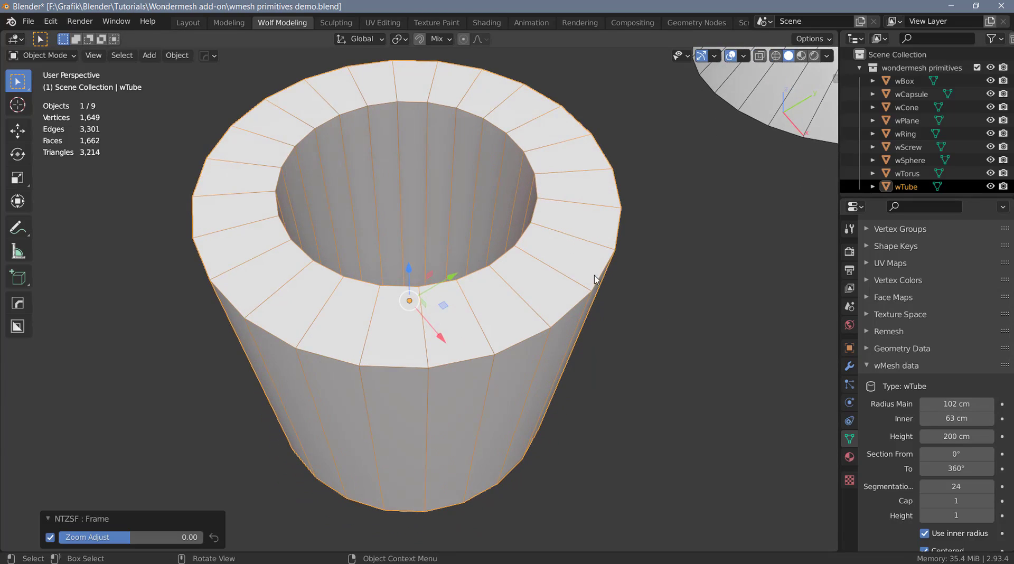
drag(956, 437, 945, 436)
middle_drag(636, 352, 528, 253)
drag(956, 454, 966, 515)
scroll(927, 467, down, 3)
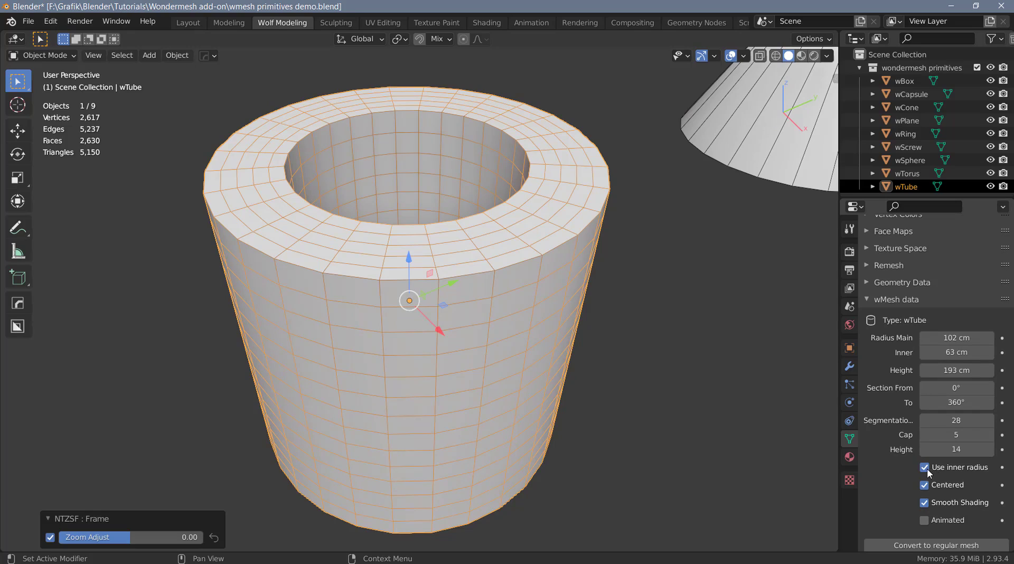
click(925, 467)
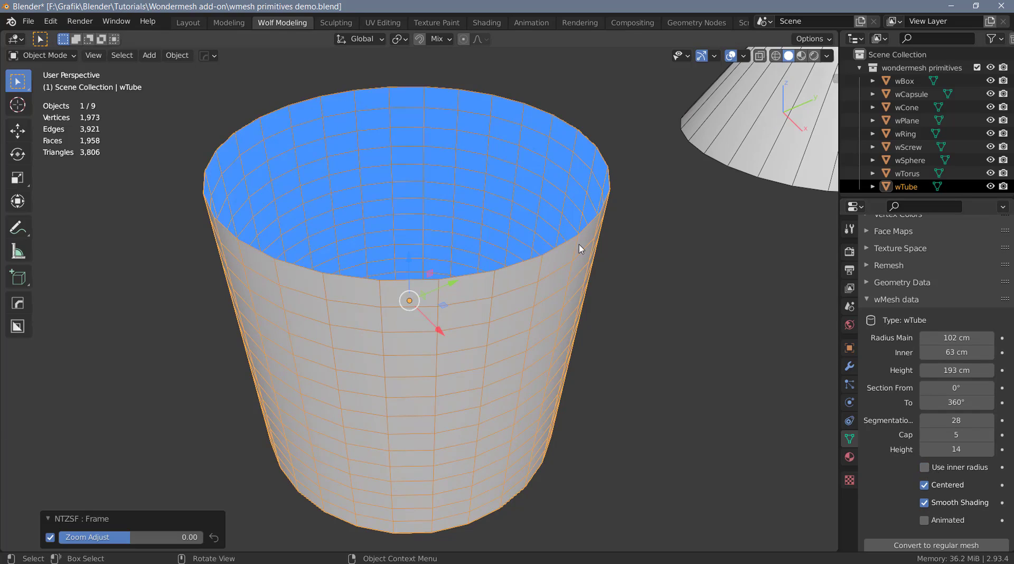
click(925, 468)
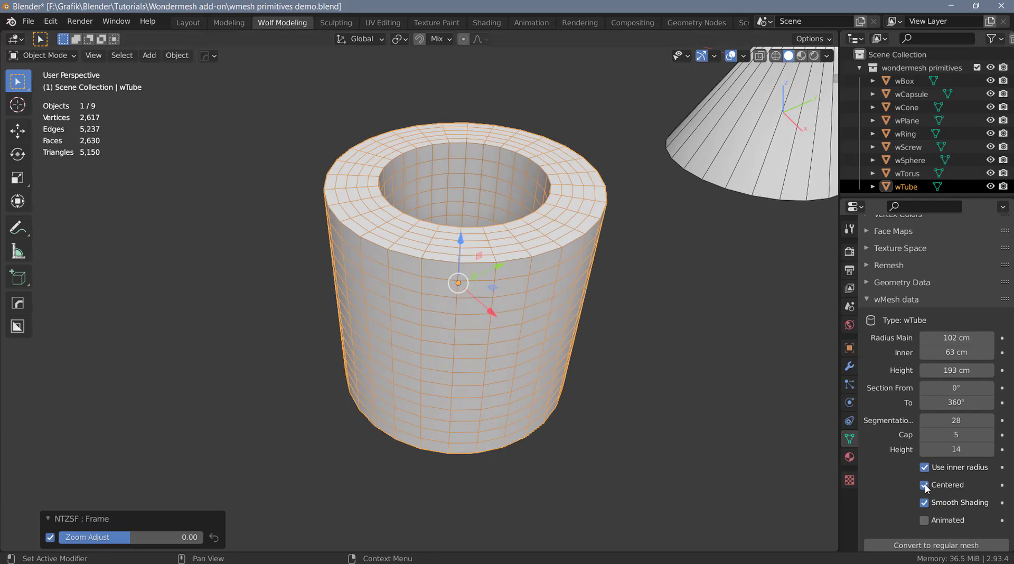
Step: Uncheck Centered so the wTube rests on its origin, then select and frame the wCone
middle_drag(545, 301, 496, 243)
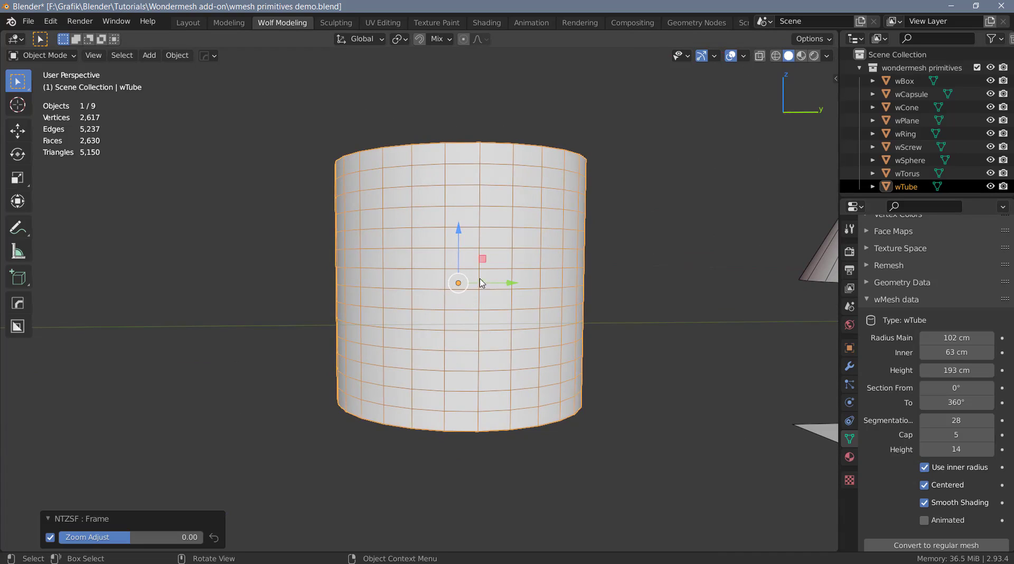
middle_drag(565, 318, 554, 359)
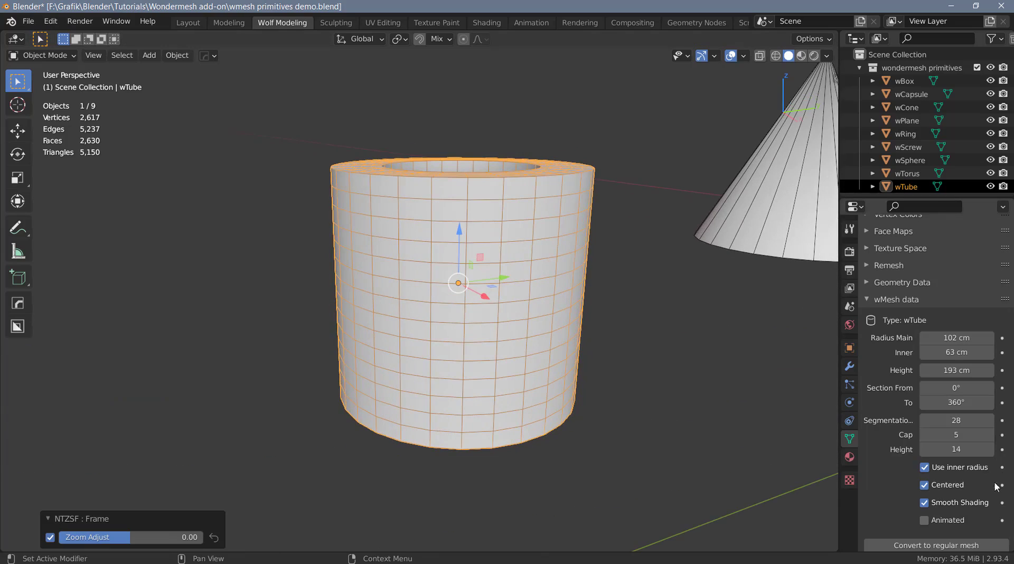
click(925, 486)
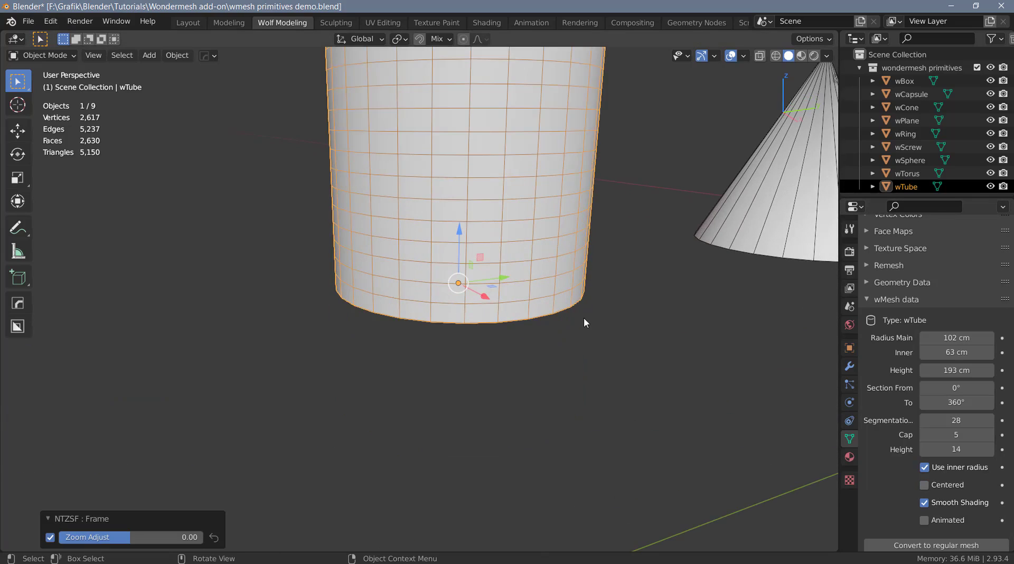
middle_drag(583, 317, 544, 312)
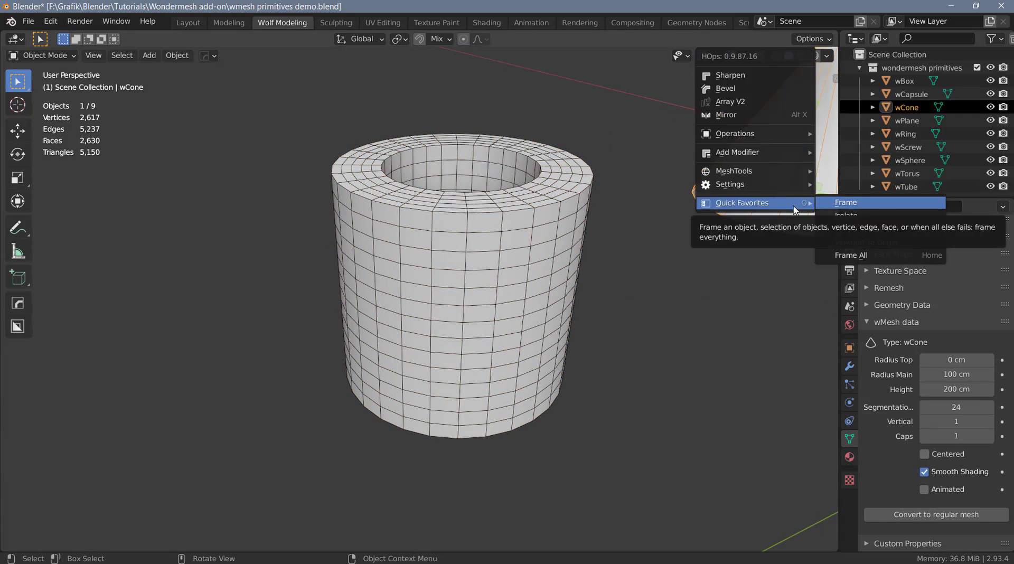
click(793, 208)
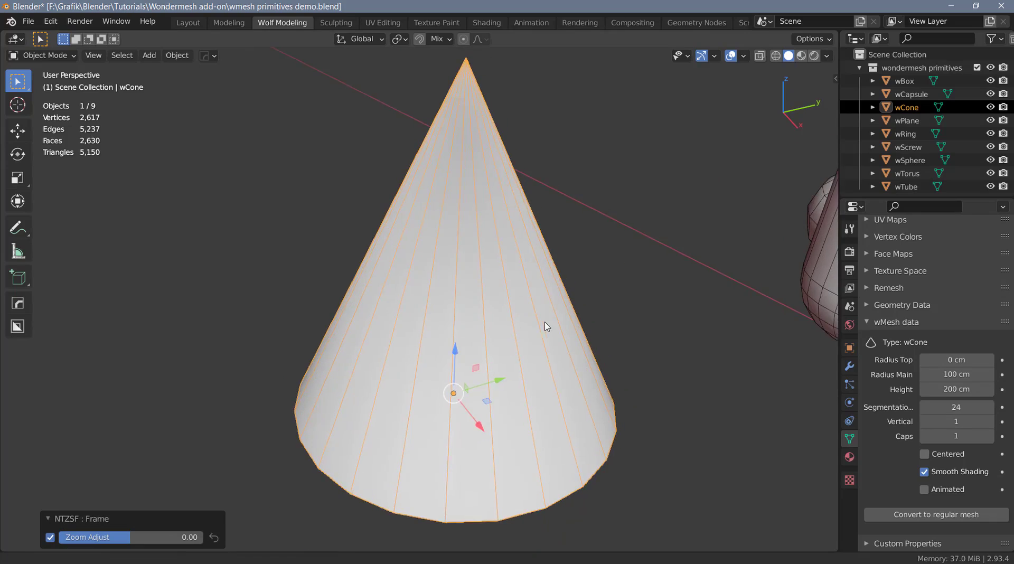
Step: Make the wCone a flat-topped frustum: 26 cm top, 97 cm main radius, 172 cm height, 33 segments, 7 vertical, 11 caps
drag(956, 359, 966, 421)
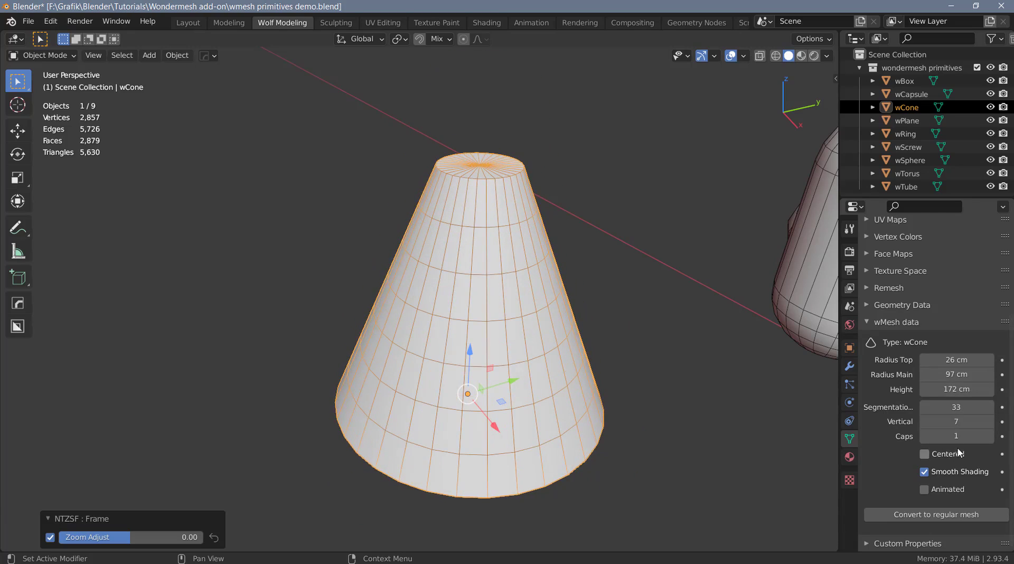
middle_drag(556, 322, 632, 351)
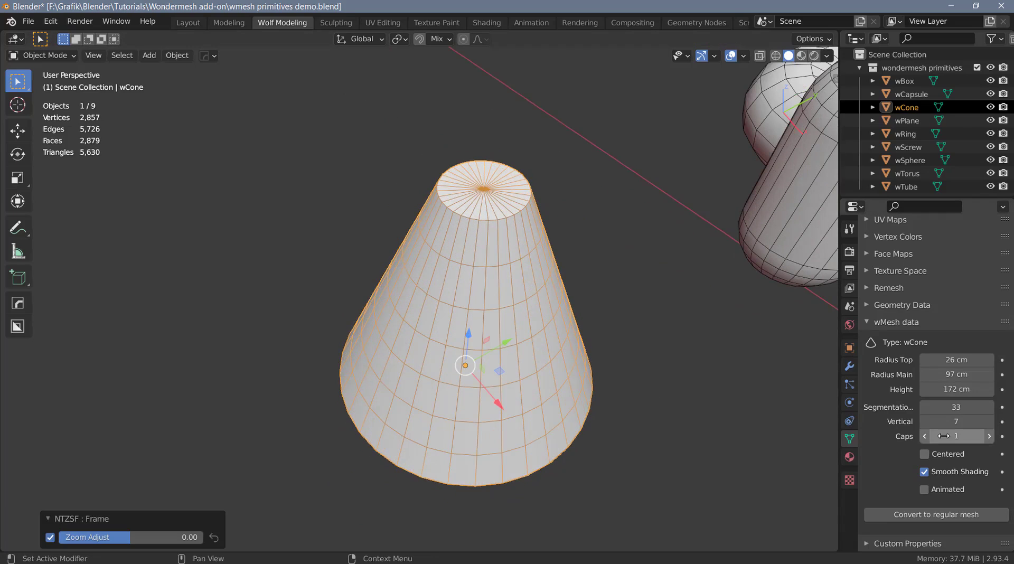
drag(956, 436, 967, 436)
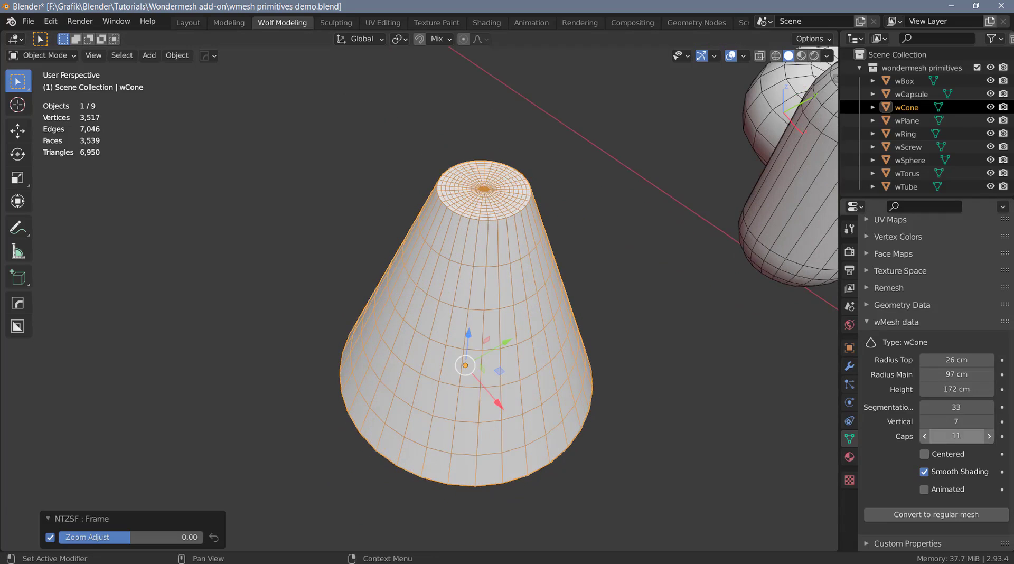
click(927, 454)
click(929, 454)
Step: Orbit to a side view of the cone and select the wCapsule
middle_drag(515, 365, 587, 330)
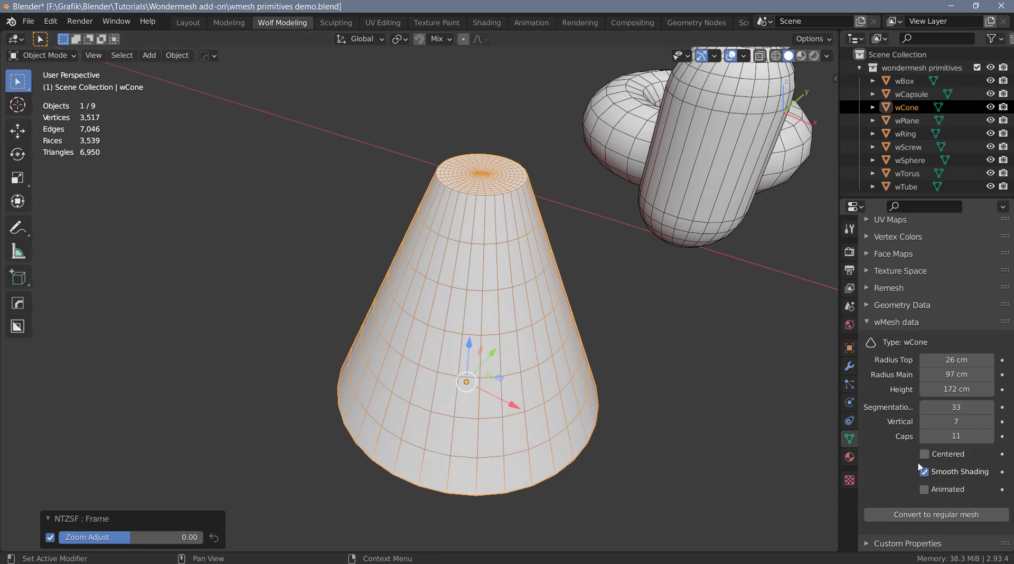
click(705, 200)
right_click(705, 201)
Step: Frame the wCapsule and set 65 cm radius, 213 cm height, 25 segments, 5 vertical and 9 caps
click(781, 195)
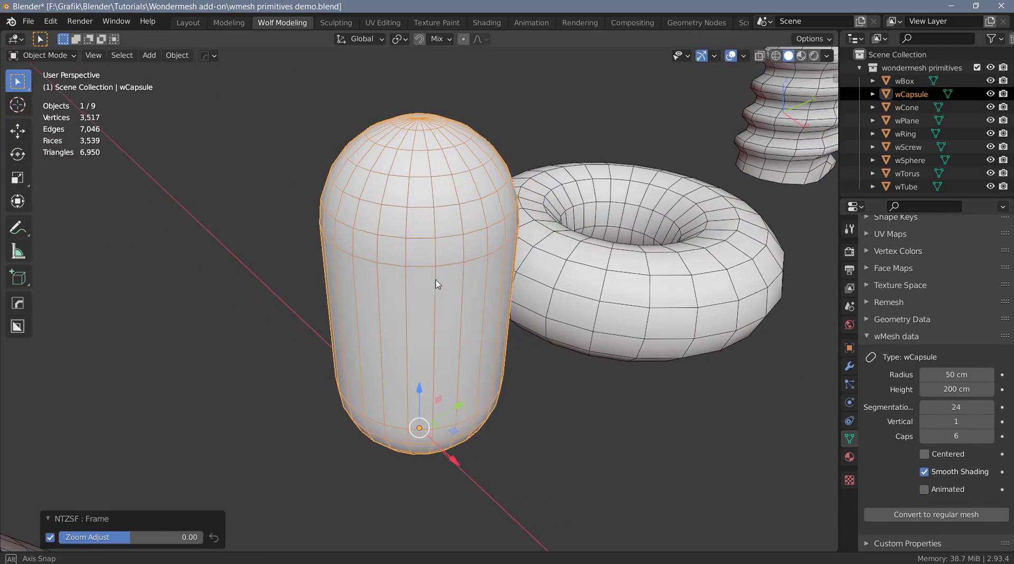
drag(956, 375, 1006, 375)
key(ctrl+z)
drag(958, 405, 969, 436)
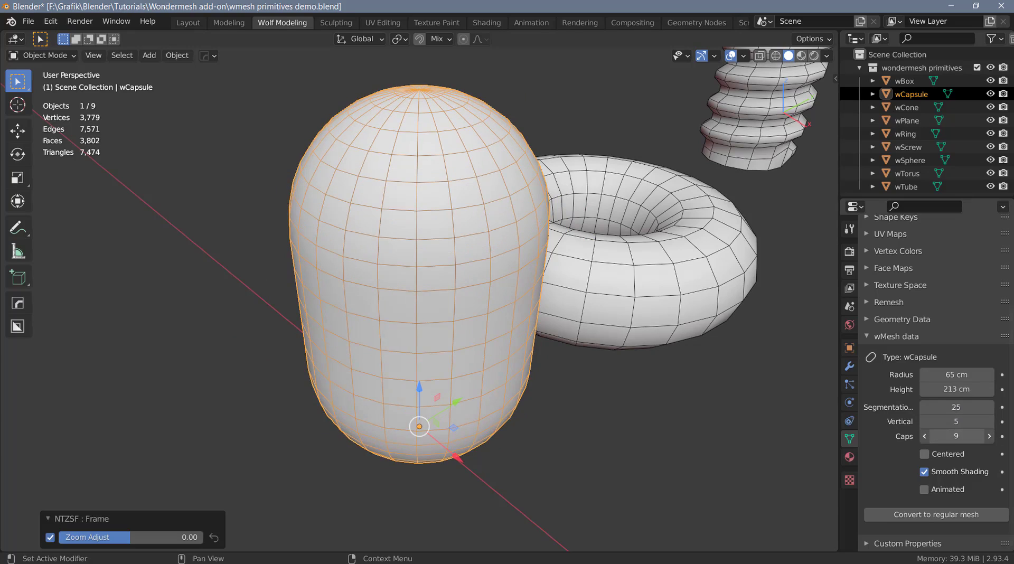
click(925, 455)
click(925, 454)
Step: Select the wTorus and frame it in the viewport
click(659, 288)
key(f)
click(659, 283)
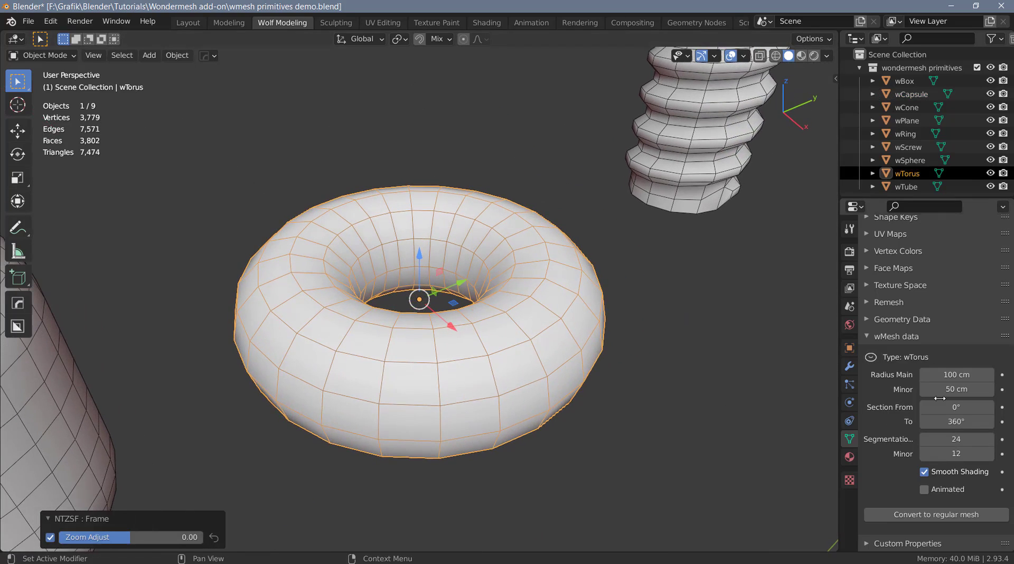
Step: Set the wTorus to 119 cm main radius, 25 cm minor radius, 67 segments and 37 minor segments
mouse_move(954, 376)
mouse_down()
mouse_move(974, 376)
mouse_move(960, 389)
mouse_move(976, 389)
mouse_move(923, 389)
mouse_move(977, 407)
mouse_move(931, 407)
mouse_move(993, 439)
mouse_move(977, 459)
mouse_up()
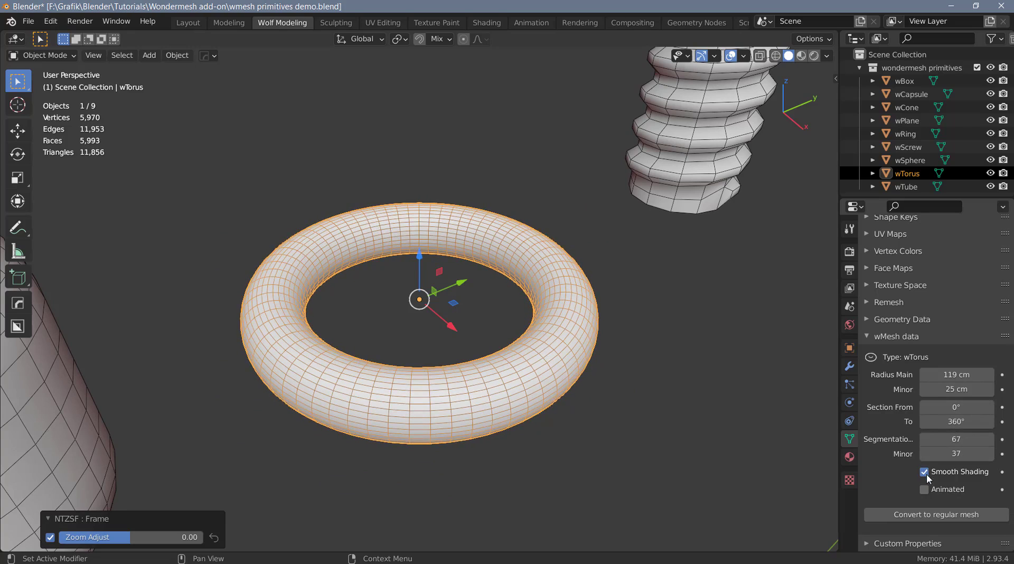
Step: Frame the wScrew and set 61 cm inner radius, 183 cm height, 11 rounds and 35 segments
click(696, 176)
right_click(696, 176)
click(697, 178)
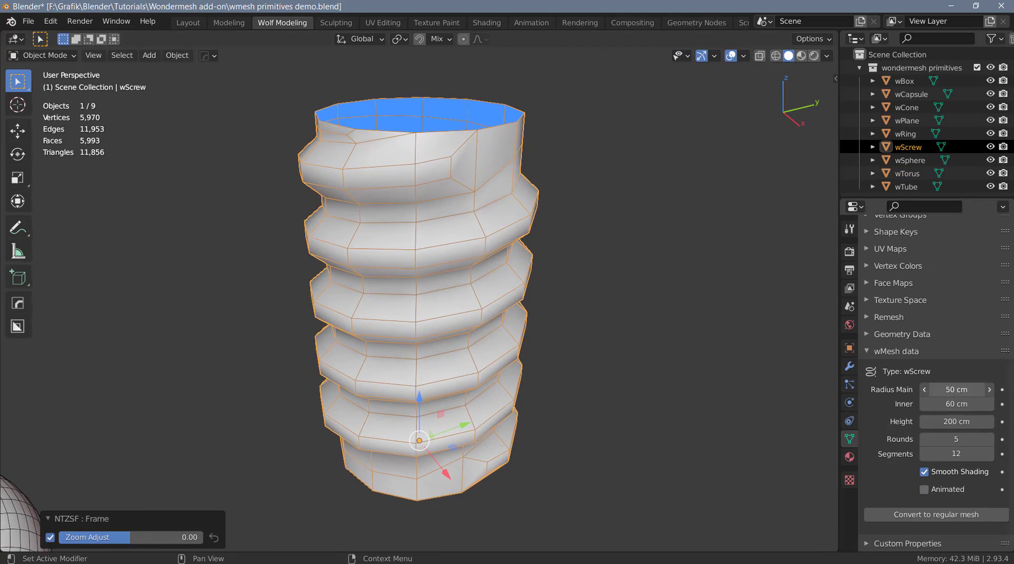
drag(951, 404, 934, 455)
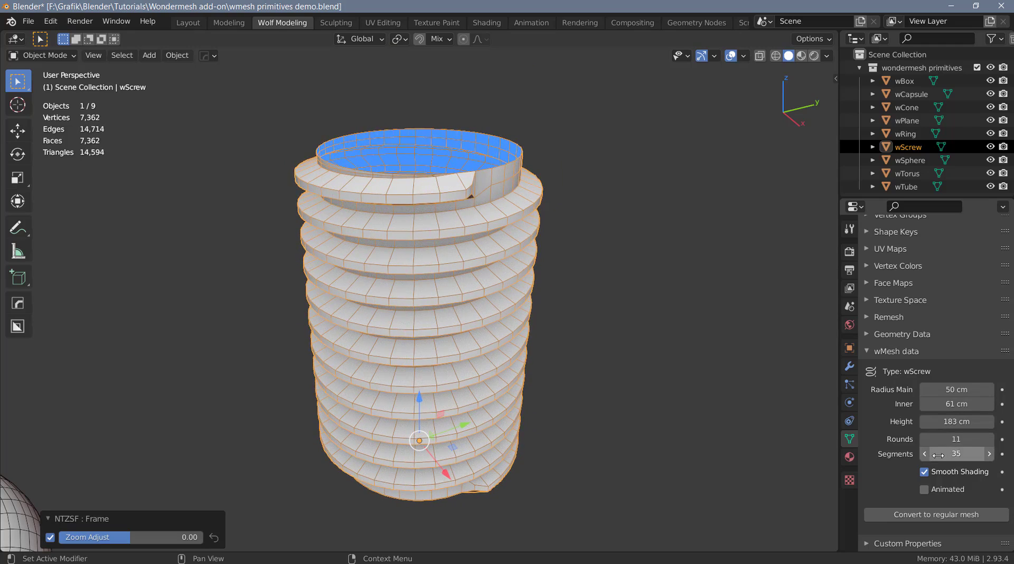
Step: Frame all nine WonderMesh primitives together with Frame All from Quick Favorites
right_click(562, 334)
click(681, 333)
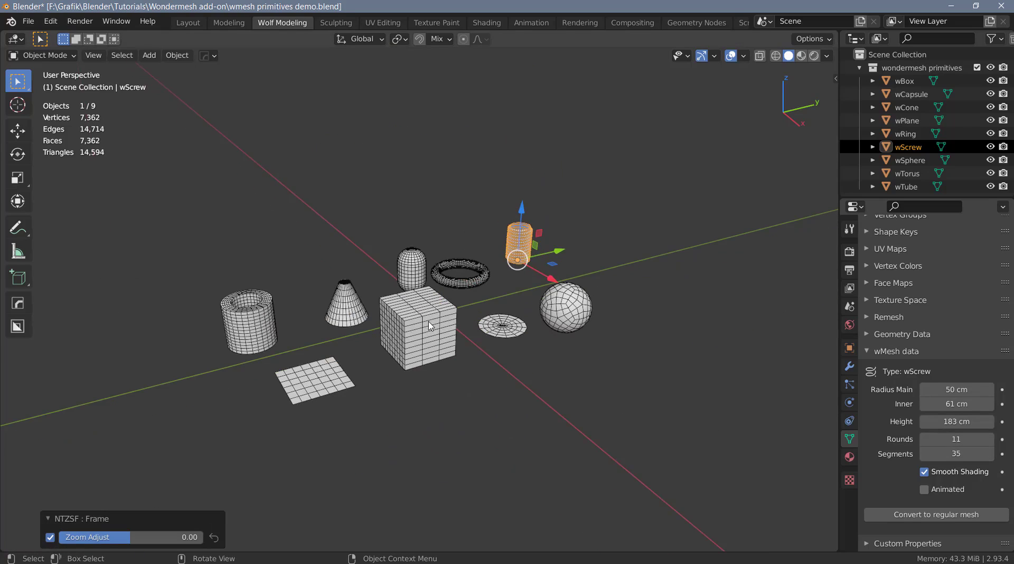